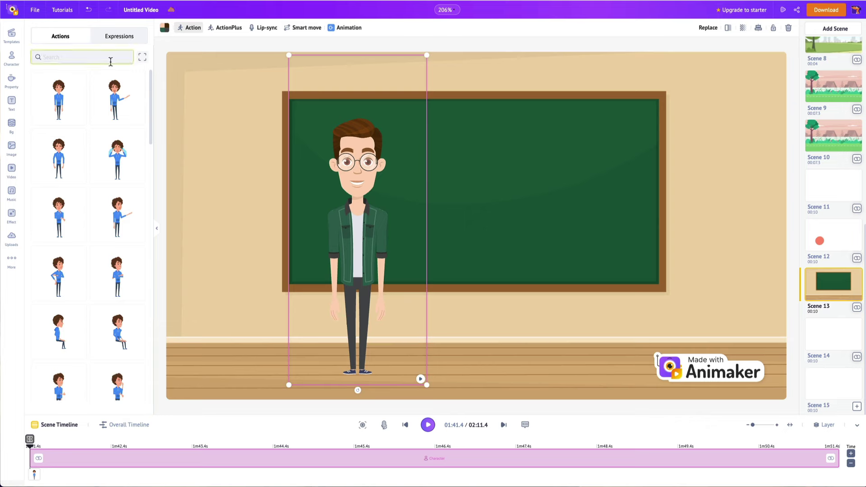
Search the character actions for "computer" and apply a sitting-at-a-computer-desk action to the man in Scene 13.
type("computer")
key("Return")
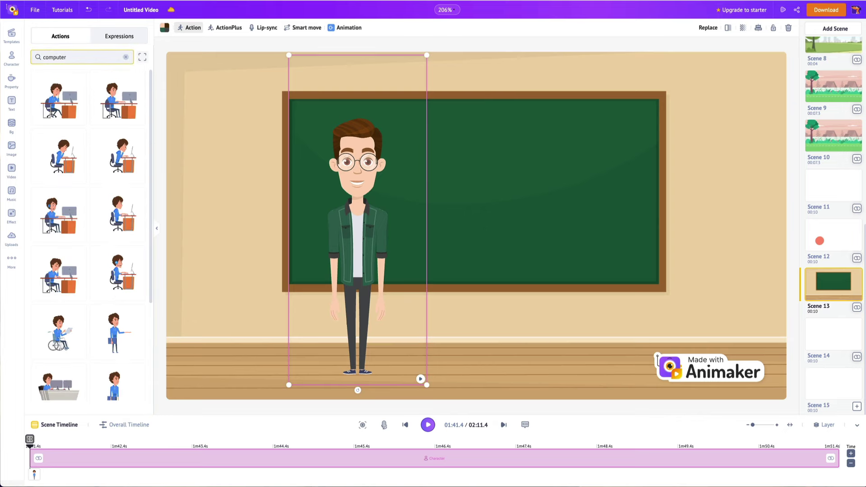
left_click(111, 107)
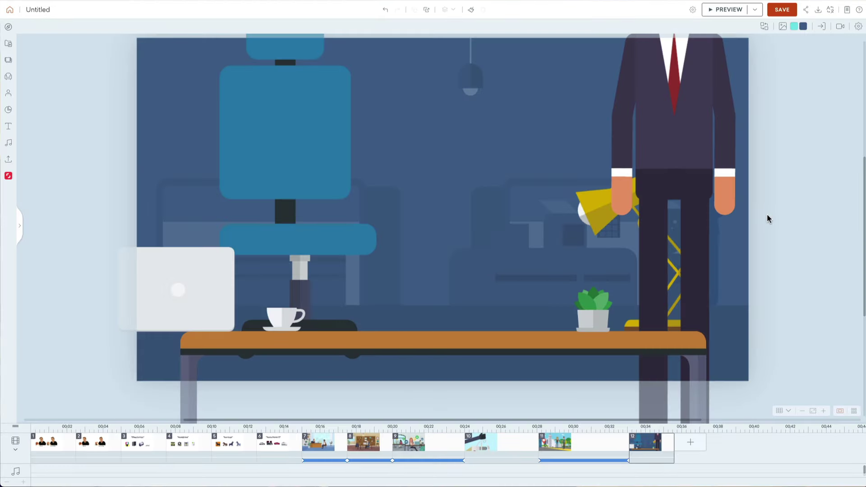
Switch to the Vyond office scene and reposition the chair and other elements around the desk.
left_click(545, 230)
left_click_drag(545, 230, 448, 271)
left_click_drag(327, 149, 499, 265)
left_click_drag(259, 280, 487, 278)
left_click_drag(524, 198, 520, 216)
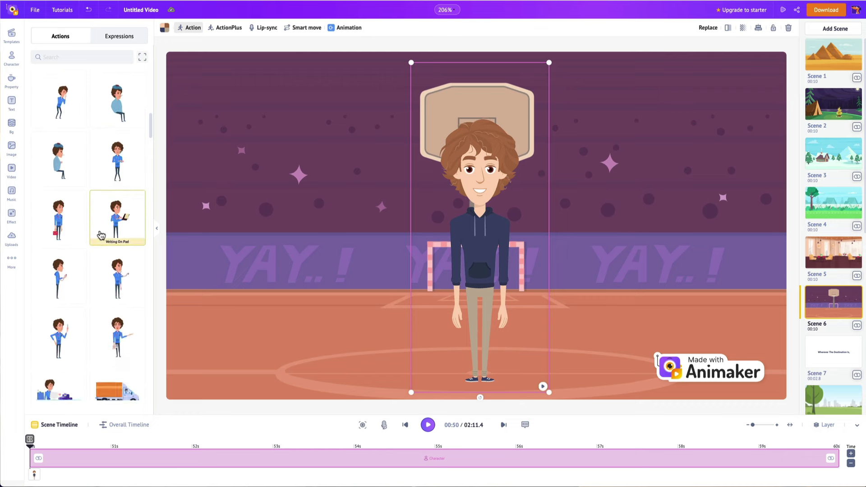
In Animaker's Scene 6, search the character actions for "basket" and apply the basket-carrying action to the boy.
scroll(101, 235, "down", 6)
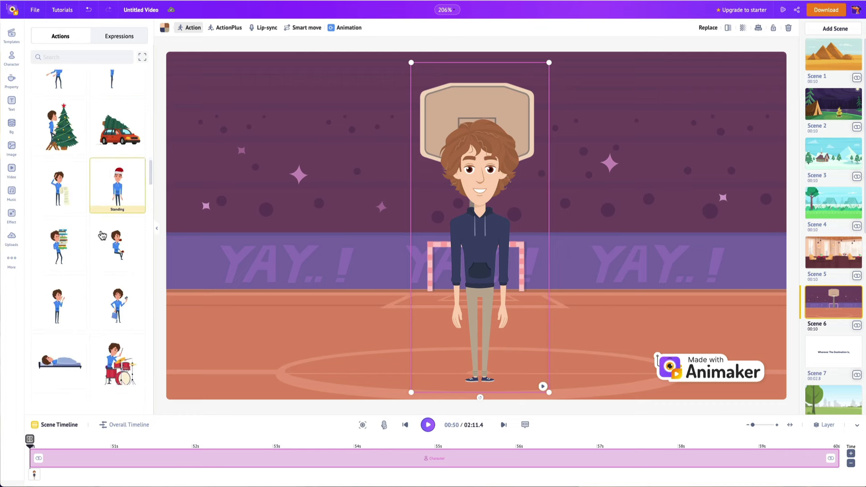
left_click(74, 57)
type("basket")
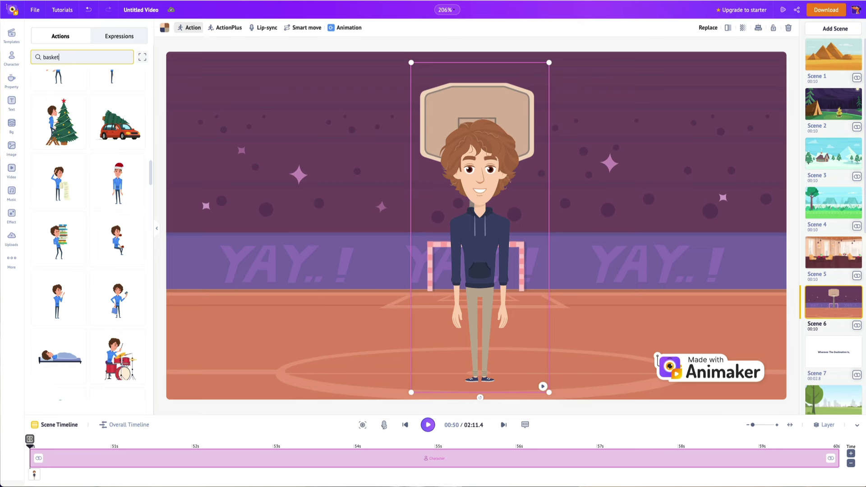
key("Return")
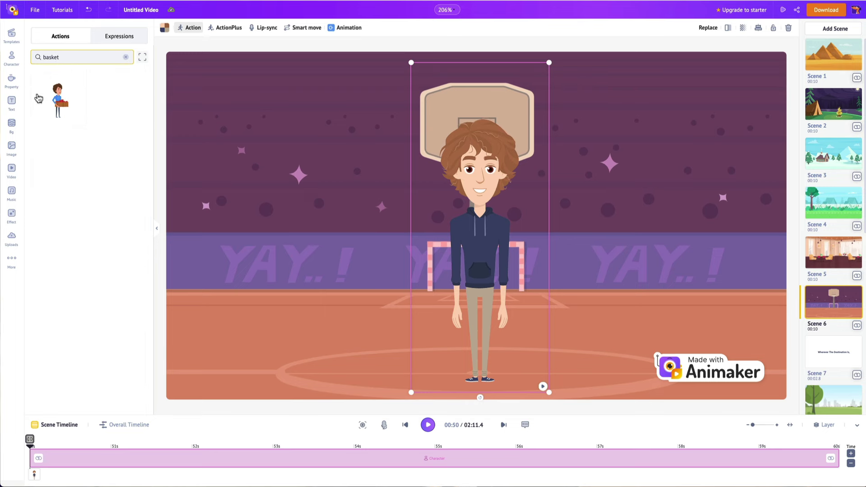
left_click(58, 102)
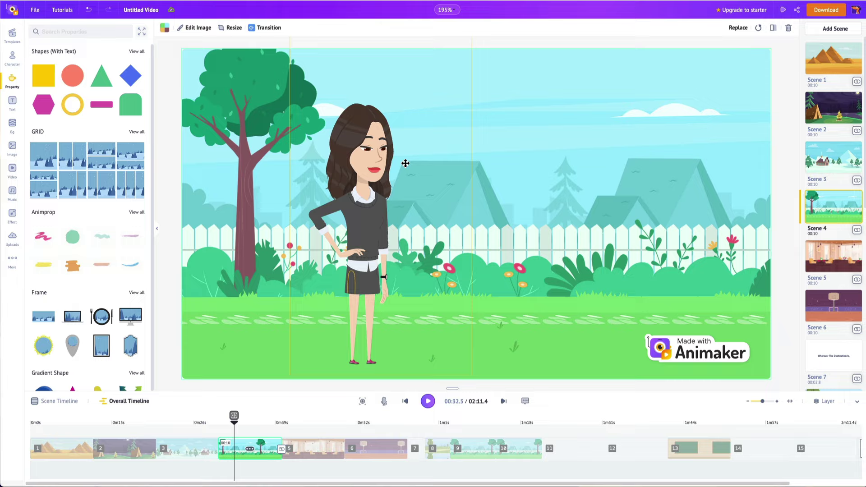
Use ActionPlus on the woman in Scene 4 to add a second action, searching "walk" and choosing Walking.
left_click(291, 95)
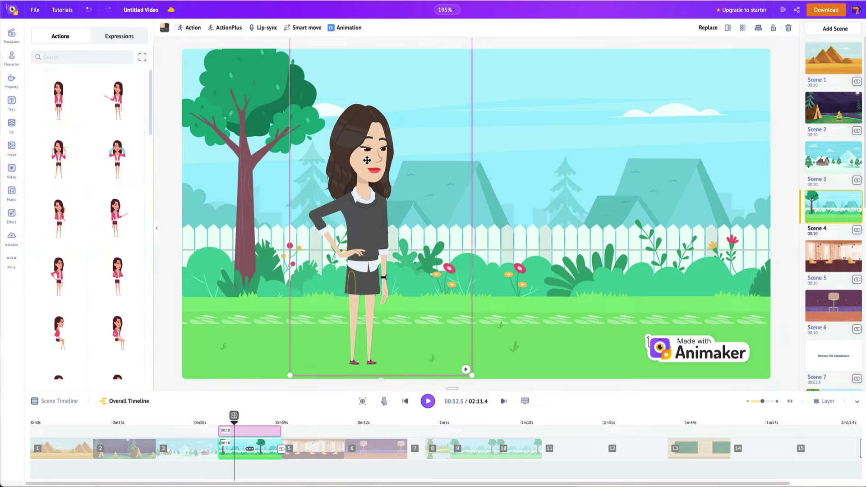
left_click(229, 28)
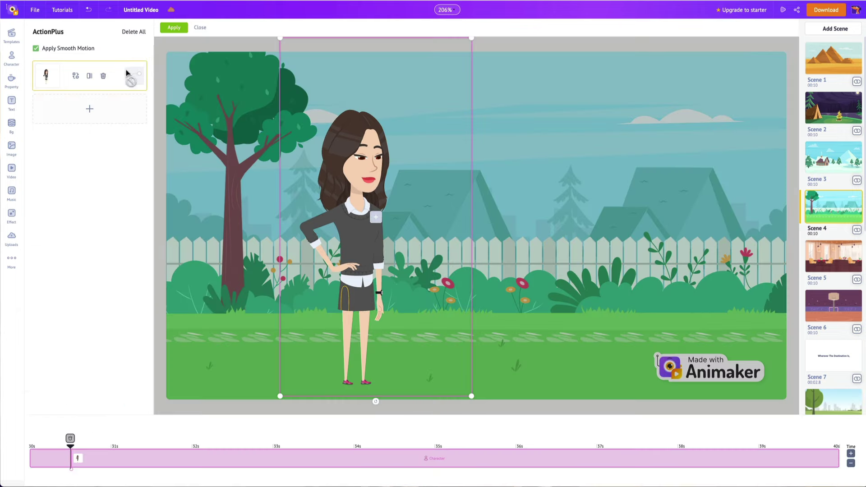
left_click(89, 110)
left_click(78, 76)
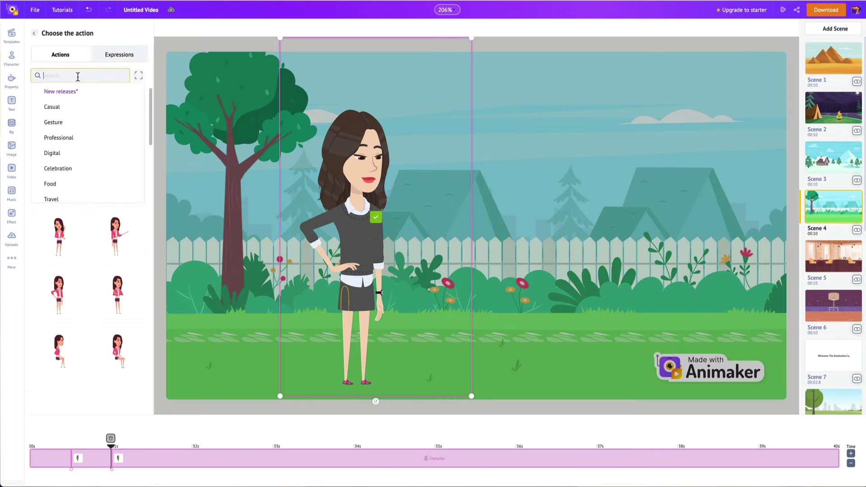
type("walk")
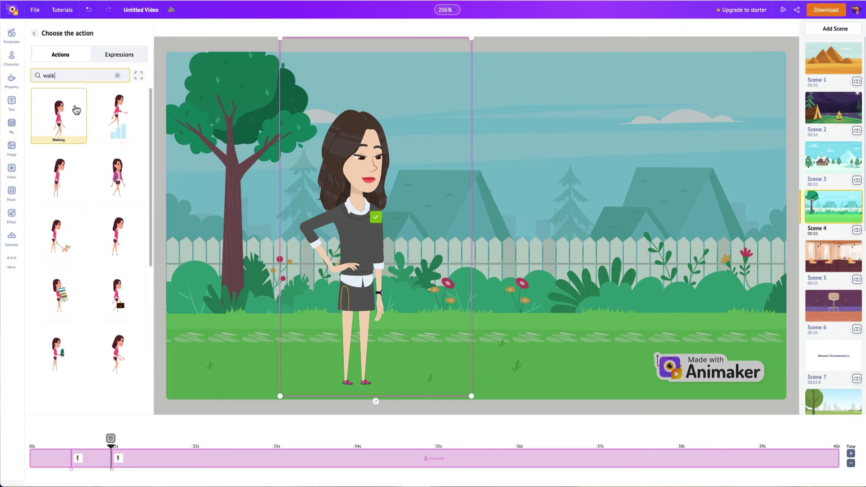
left_click(77, 107)
Move the walking pose across the garden to the woman's right-hand end point, apply the ActionPlus path and preview the motion.
left_click_drag(374, 182, 596, 180)
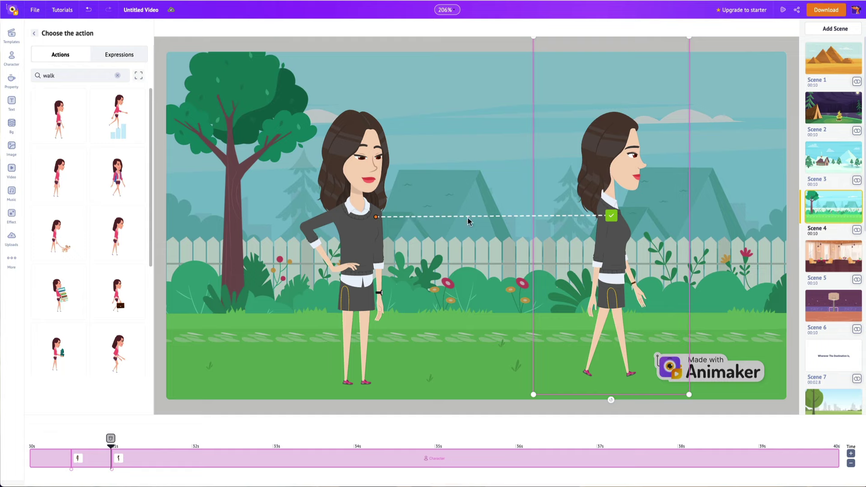
left_click(612, 218)
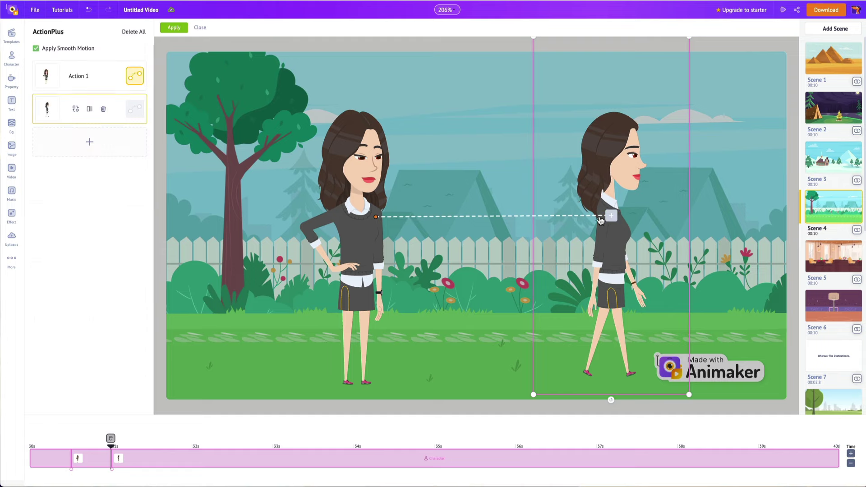
left_click(172, 28)
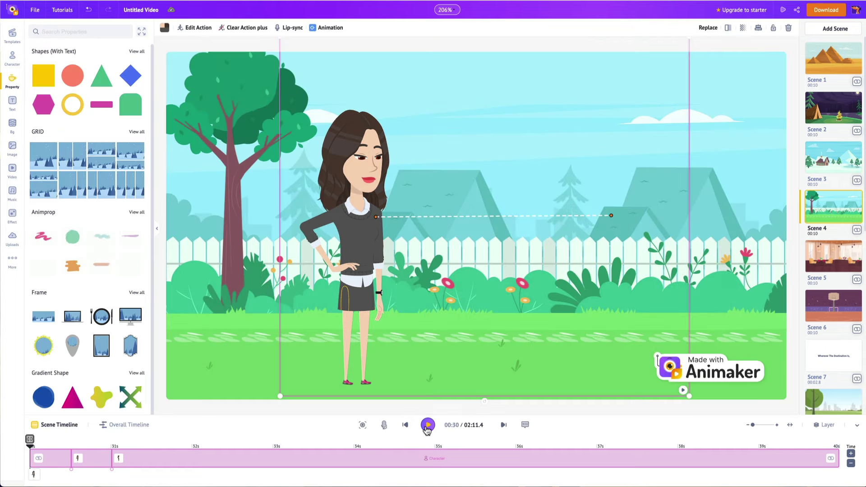
left_click(427, 426)
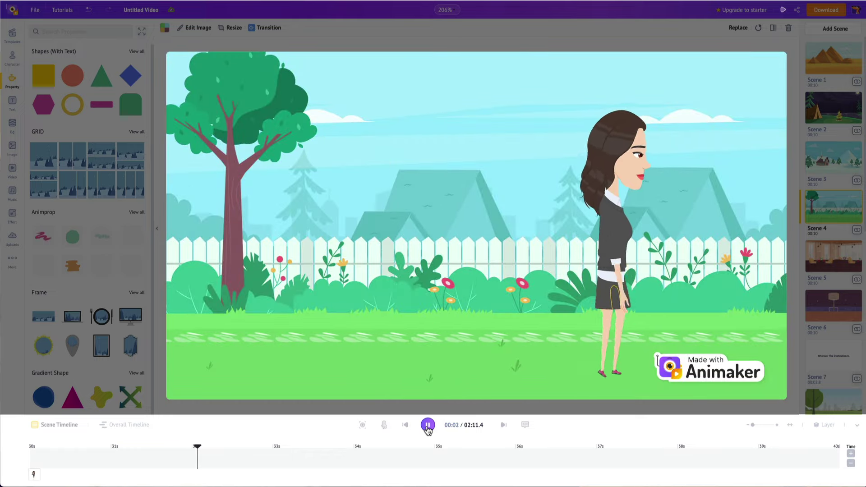
left_click(427, 425)
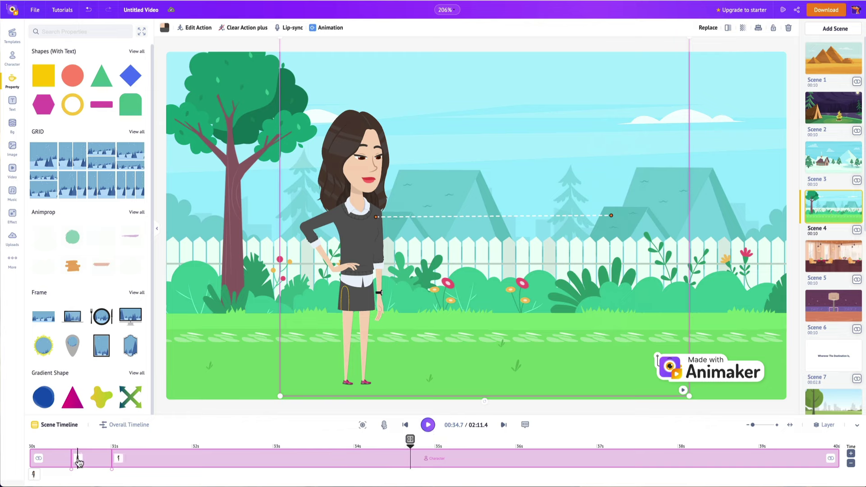
Open the woman's entrance animation options and shift the walking action's timeline marker to about 32 s.
left_click(39, 460)
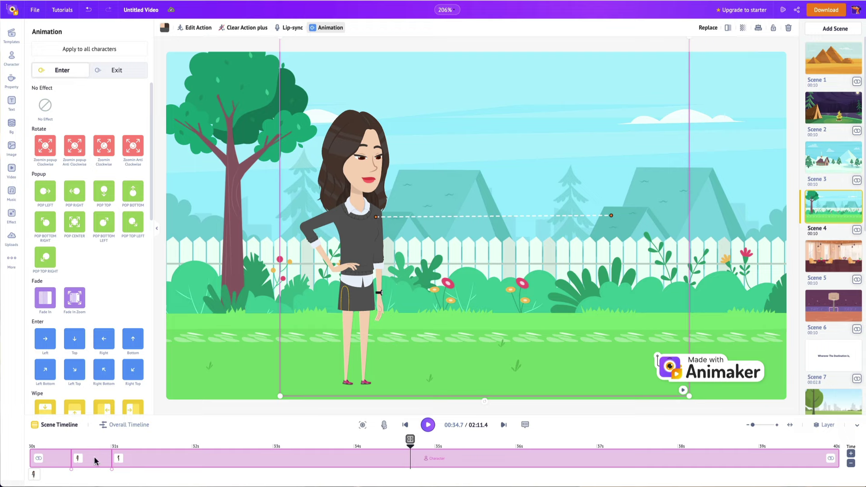
left_click(113, 471)
left_click_drag(116, 472, 216, 472)
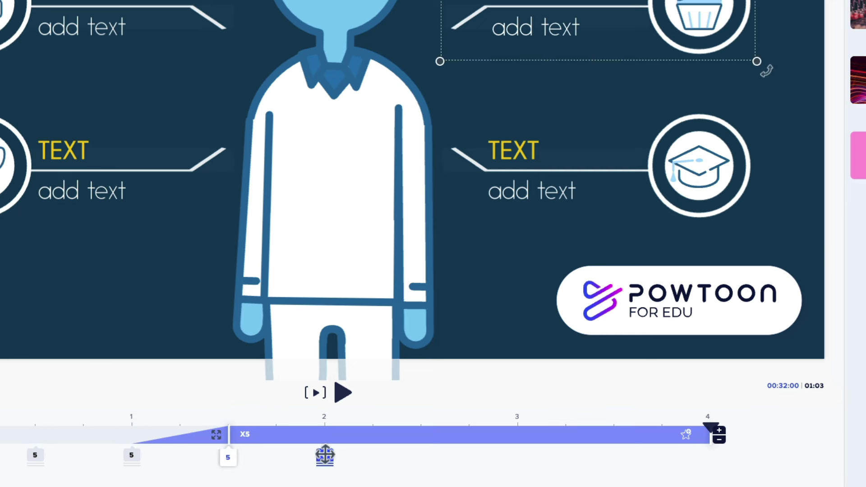
In Powtoon, select the object group at the 2-second mark and pick out its TEXT title and graduation cap icon individually.
left_click(325, 456)
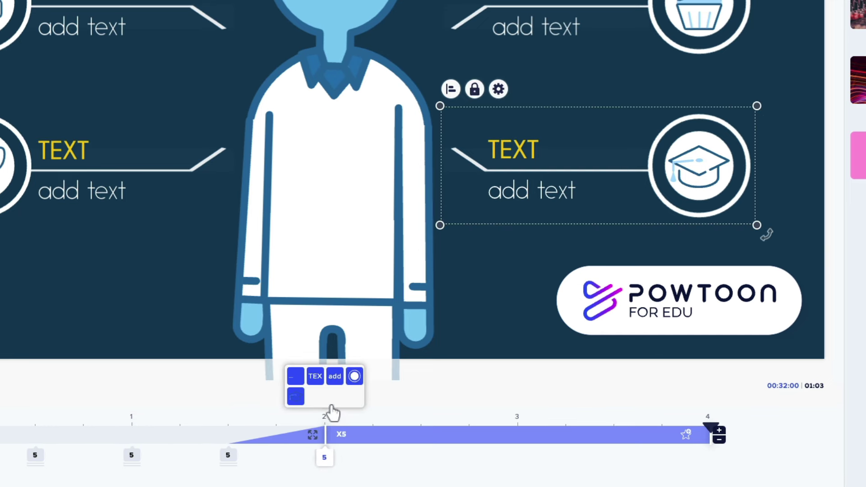
left_click(316, 377)
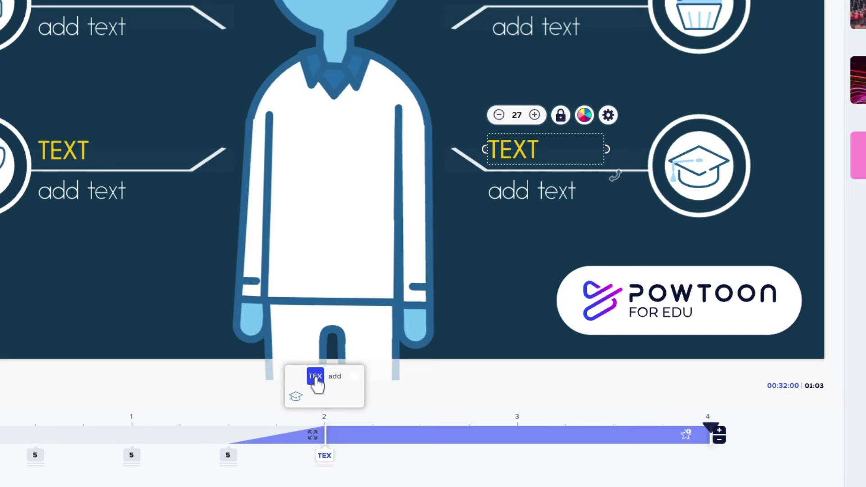
left_click(296, 399)
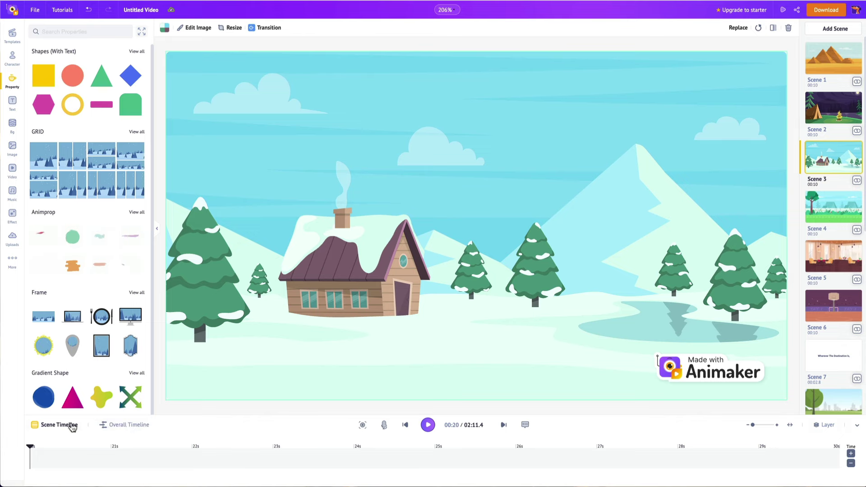
Show Animaker's overall timeline across all scenes, then return to the scene timeline for the beach scene, Scene 16.
left_click(135, 425)
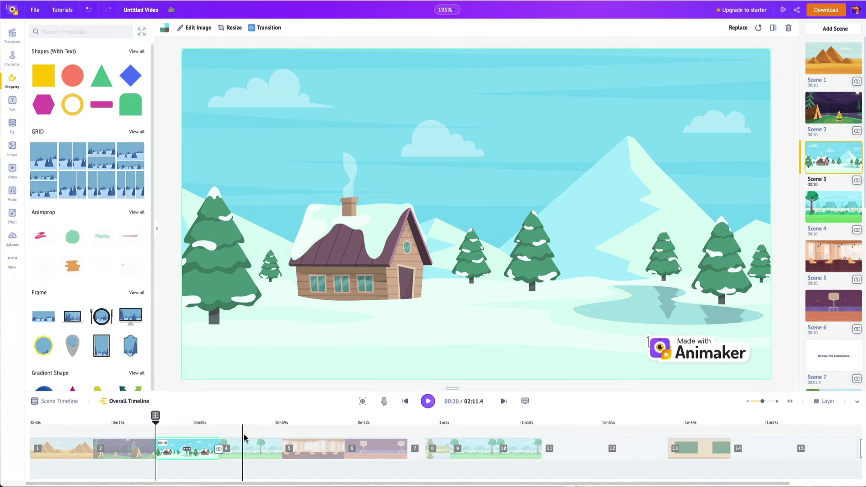
left_click(363, 402)
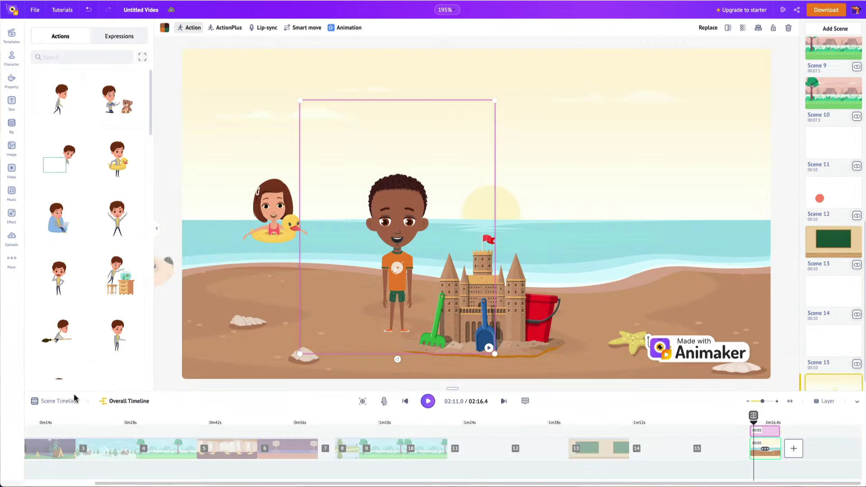
left_click(75, 399)
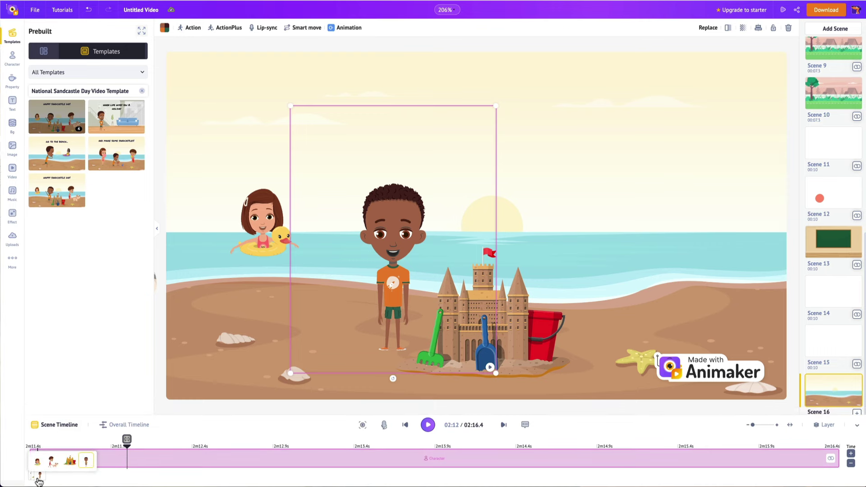
Select the sandcastle and then the girl with the duck float from the grouped timeline items of Scene 16.
left_click(68, 464)
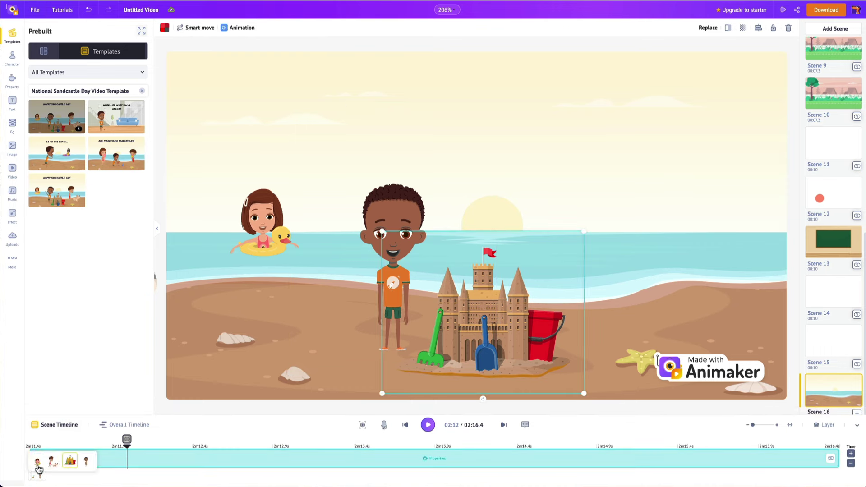
left_click(37, 465)
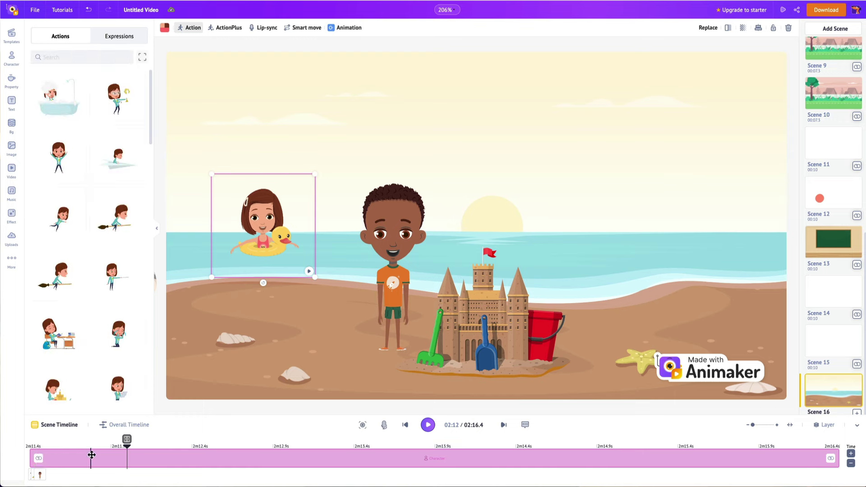
left_click(126, 440)
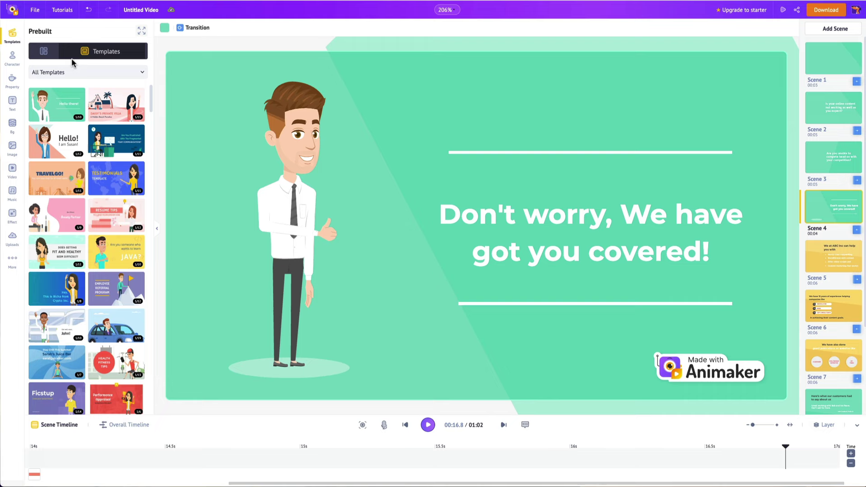
Browse the prebuilt scenes in the All Scene category, down to the healthcare scenes.
left_click(47, 52)
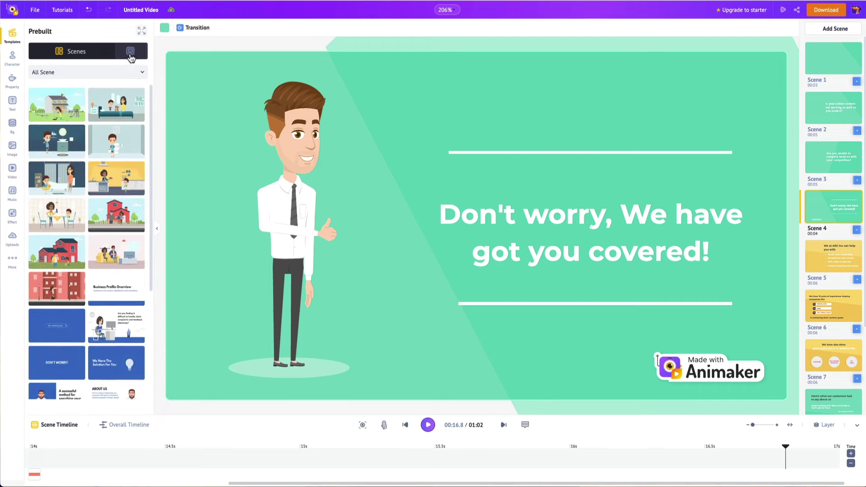
left_click(85, 73)
left_click(86, 88)
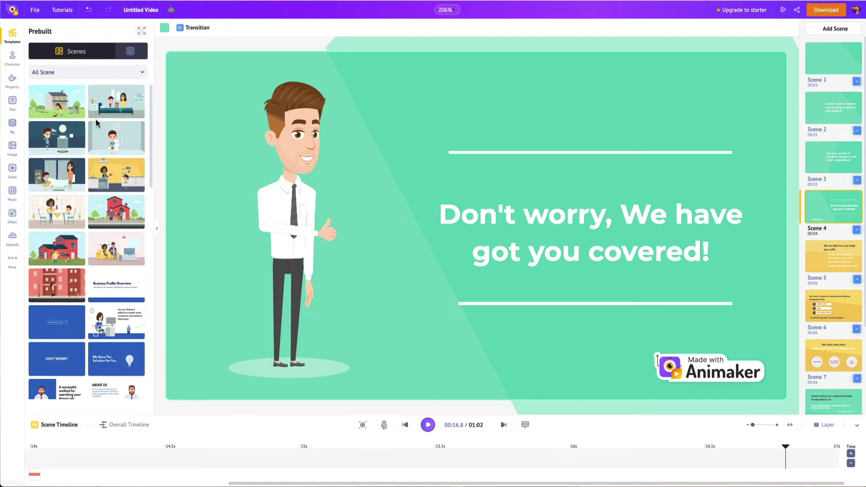
scroll(97, 125, "down", 10)
scroll(97, 125, "down", 20)
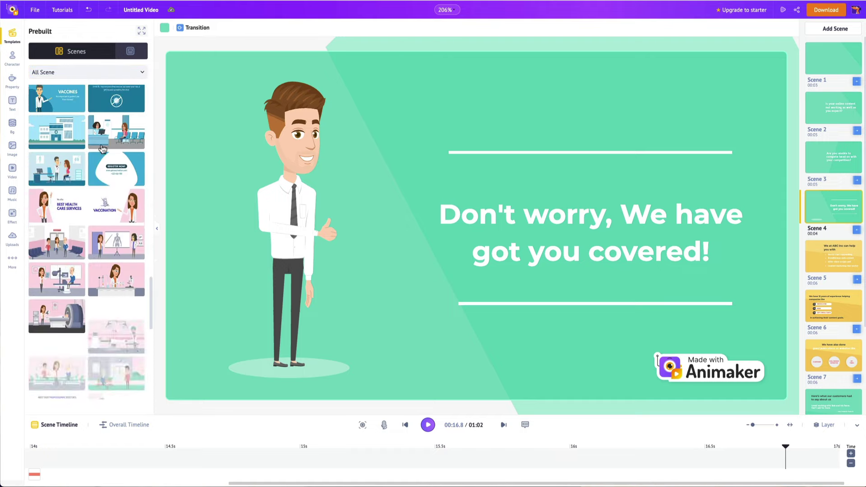
scroll(106, 156, "down", 10)
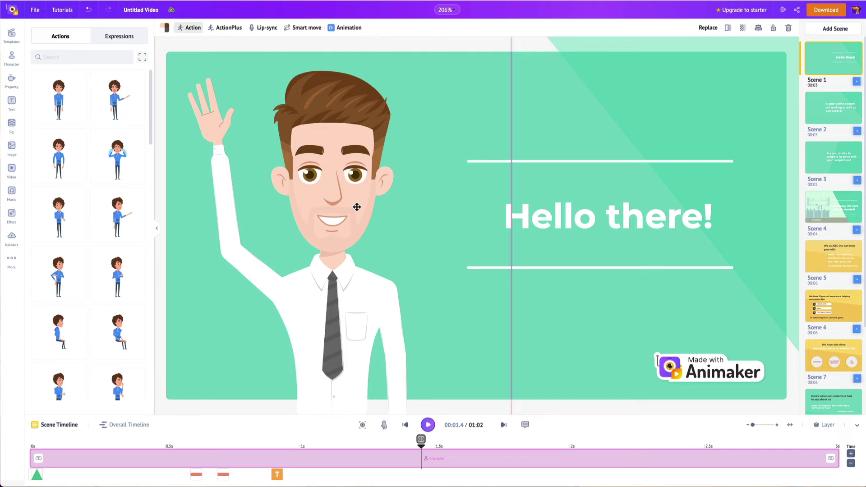
left_click_drag(357, 207, 359, 214)
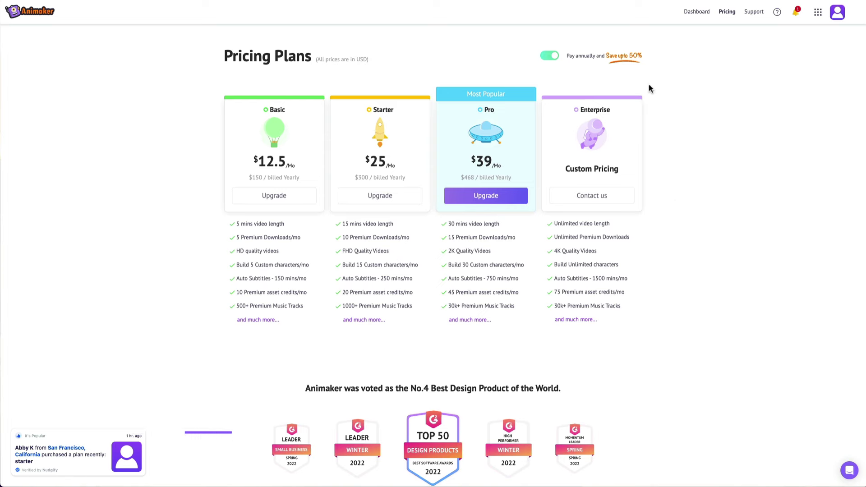
Compare Animaker's monthly and annual prices on the Pricing Plans page, returning to annual billing.
left_click(550, 56)
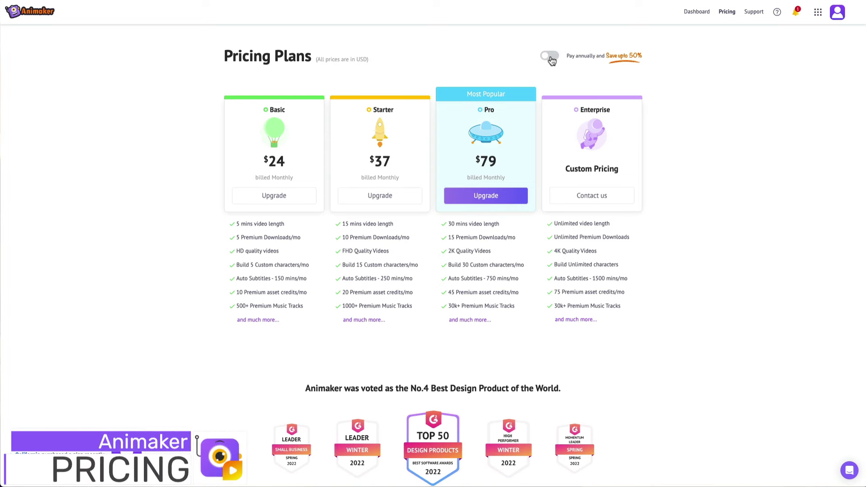
left_click(550, 57)
left_click(404, 150)
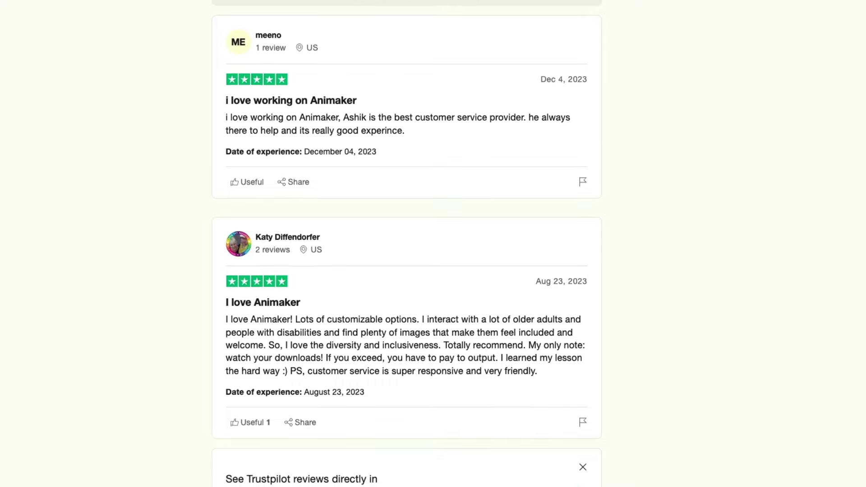
Read through the Trustpilot customer reviews of Animaker.
scroll(408, 243, "down", 7)
scroll(406, 243, "down", 9)
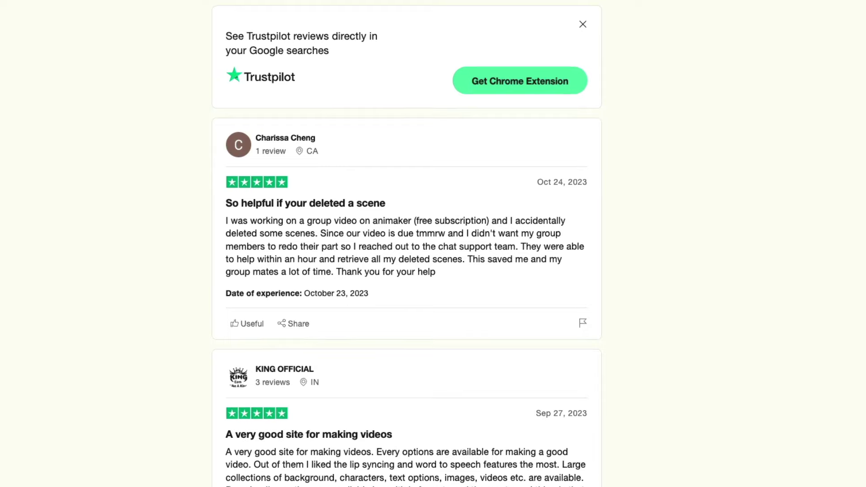
Continue reading further down the Trustpilot review list, beyond the review about a good site for making videos.
scroll(406, 244, "down", 2)
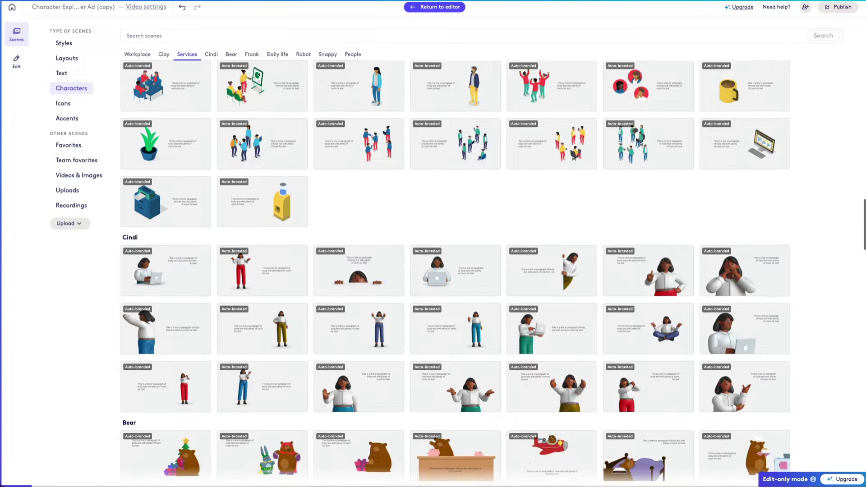
Switch to Biteable and browse the Characters scenes from Cindi down to People, ending with the Layouts scenes.
scroll(455, 270, "down", 10)
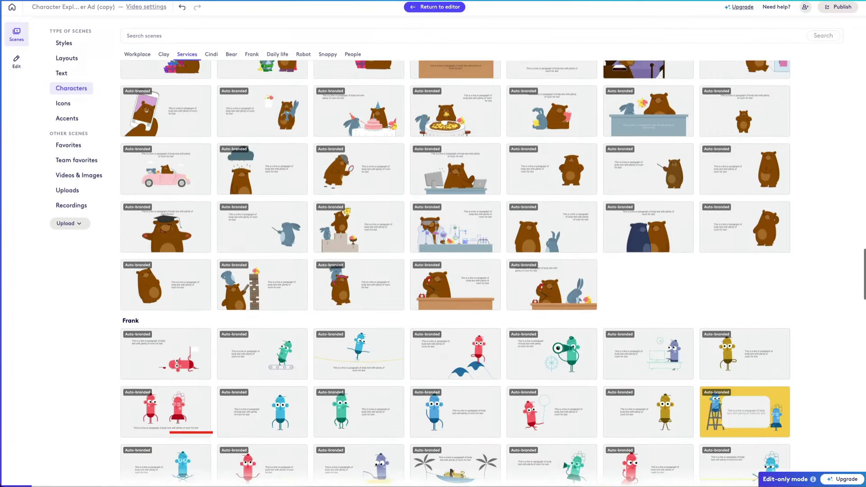
scroll(455, 271, "down", 10)
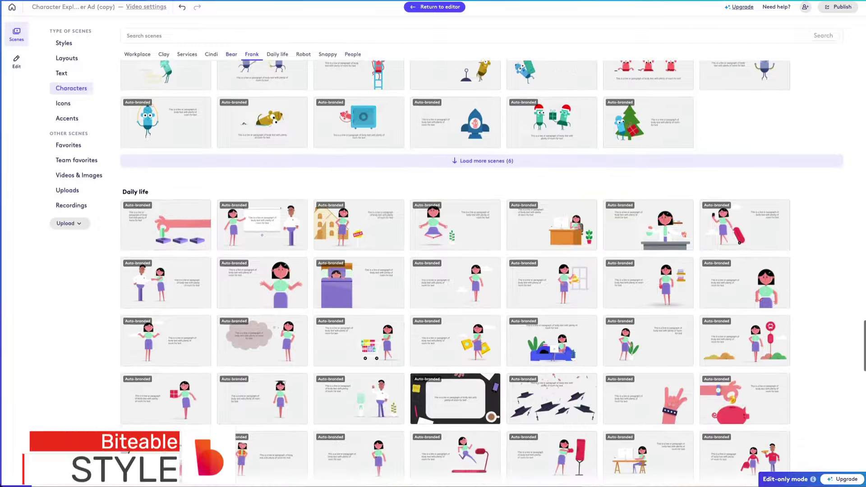
scroll(455, 270, "down", 12)
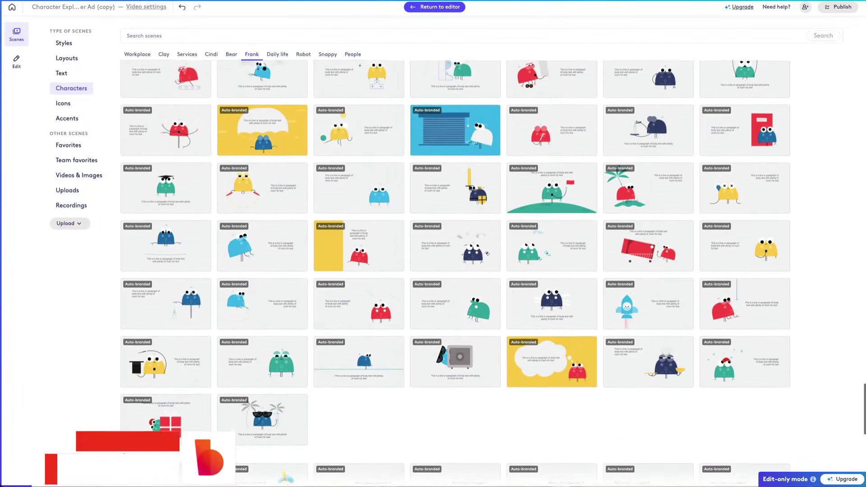
scroll(456, 271, "down", 8)
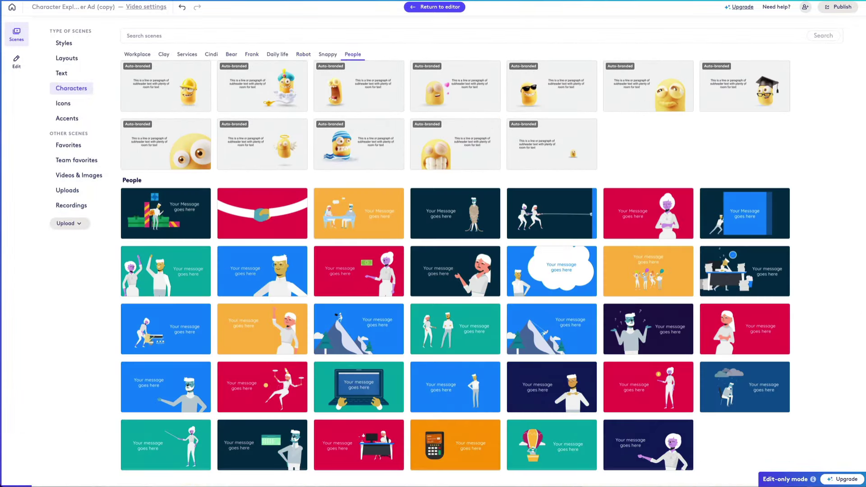
left_click(81, 58)
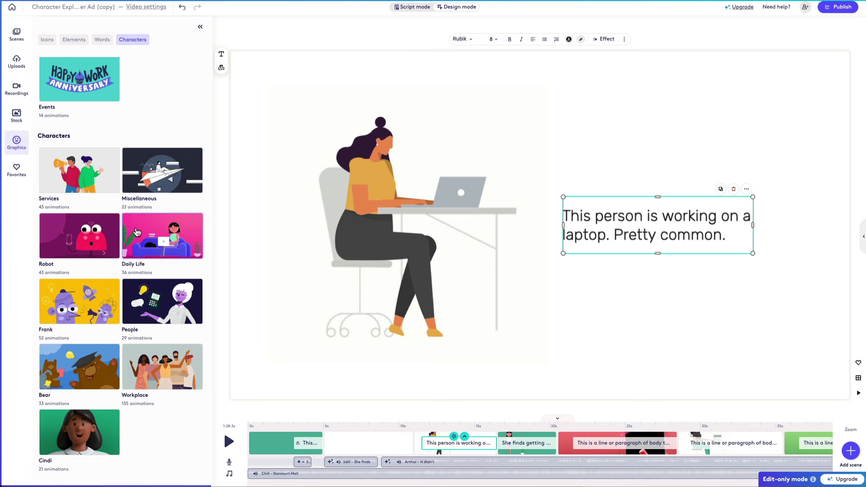
Browse the Daily Life and Workplace character animations in the graphics library.
left_click(137, 232)
scroll(198, 229, "down", 10)
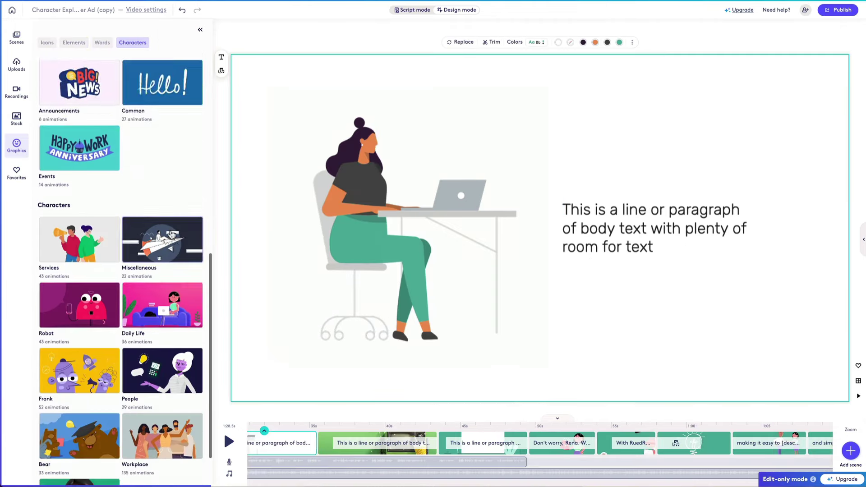
scroll(174, 251, "down", 2)
left_click(171, 357)
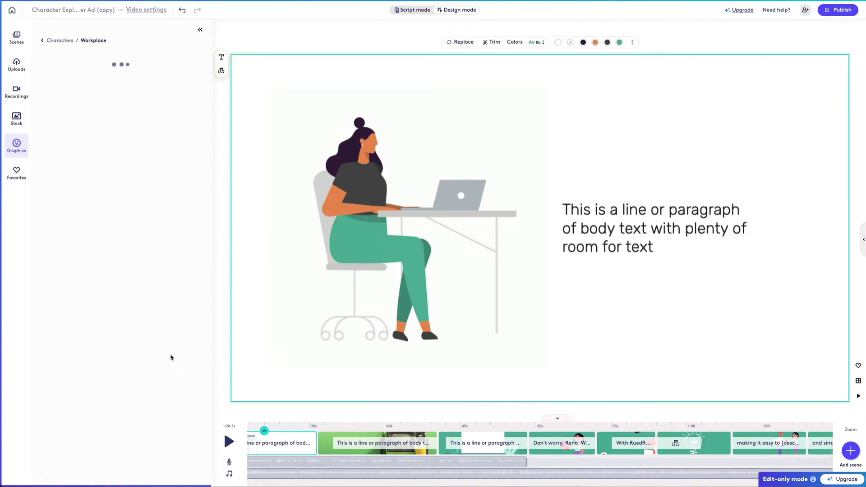
scroll(171, 357, "down", 5)
scroll(170, 346, "down", 10)
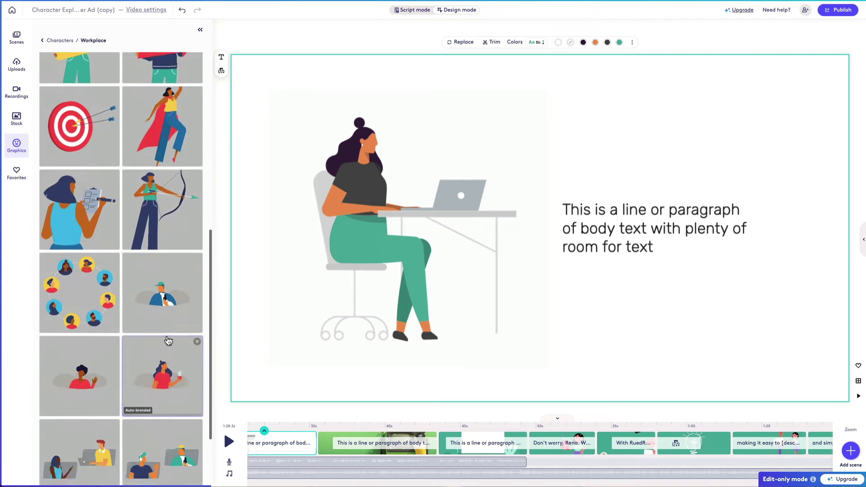
scroll(167, 339, "down", 7)
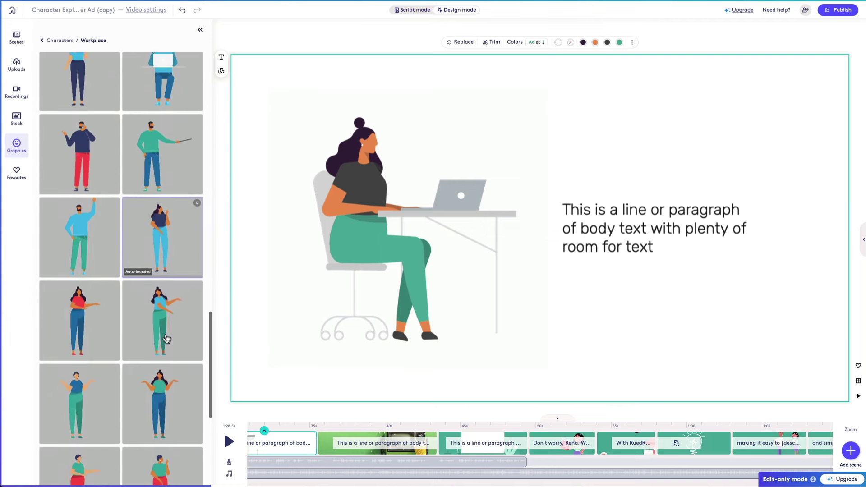
Return to the graphics categories and browse the Infographic icon animations.
left_click(20, 147)
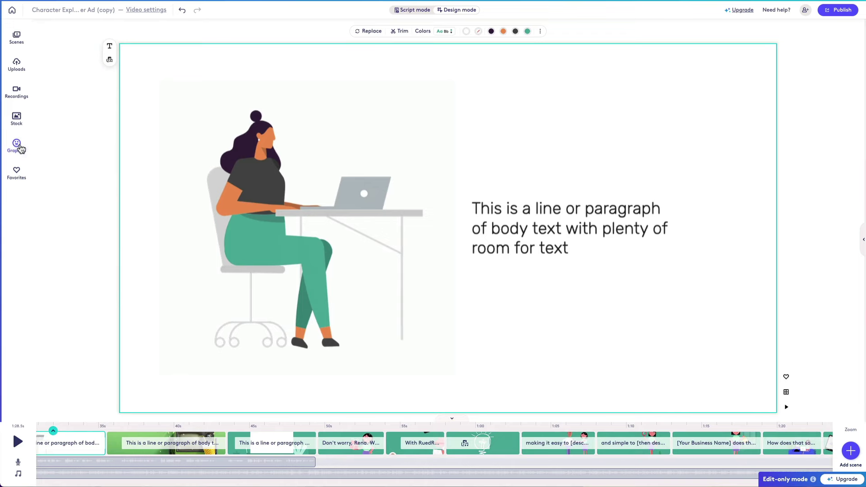
left_click(20, 146)
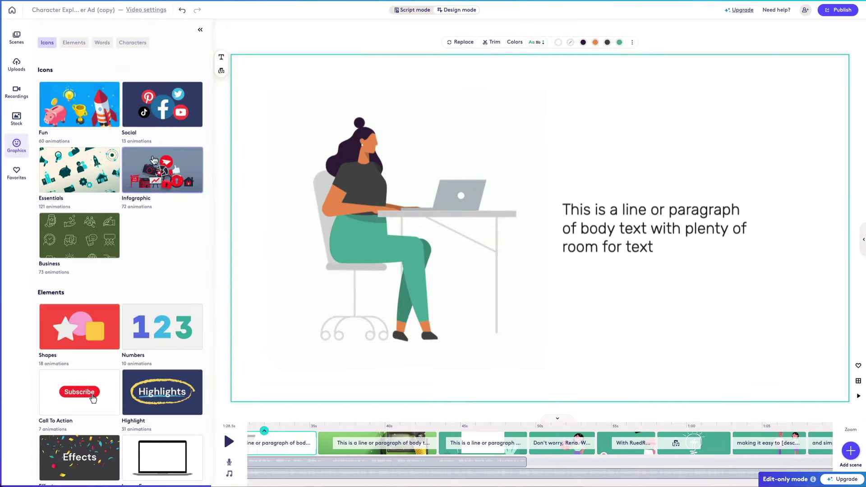
left_click(153, 160)
scroll(188, 189, "down", 5)
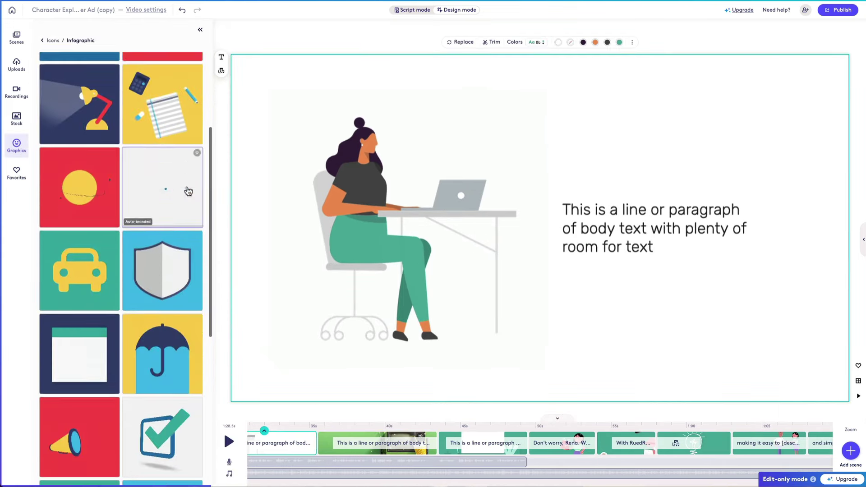
scroll(189, 191, "down", 2)
scroll(180, 158, "down", 5)
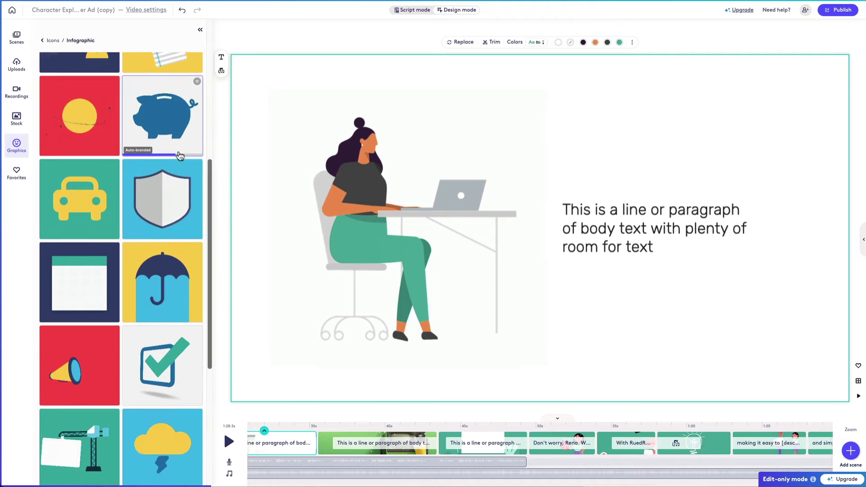
scroll(183, 164, "down", 3)
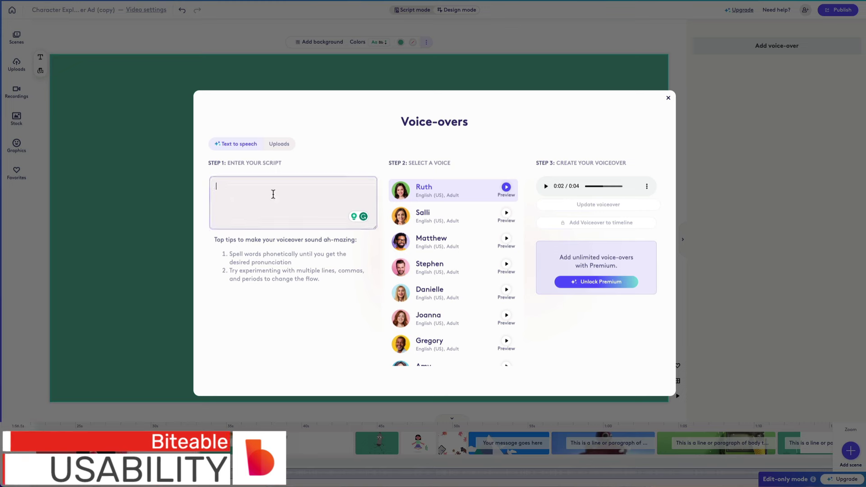
Generate a text-to-speech voice-over in the Ruth voice reading "Learn how to make educational and entertaining video content—through scriptwriting, voice-over, and animation.".
type("Learn how to make educational and entertaining video content—through scriptwriting, voice-over, and animation.")
left_click(582, 204)
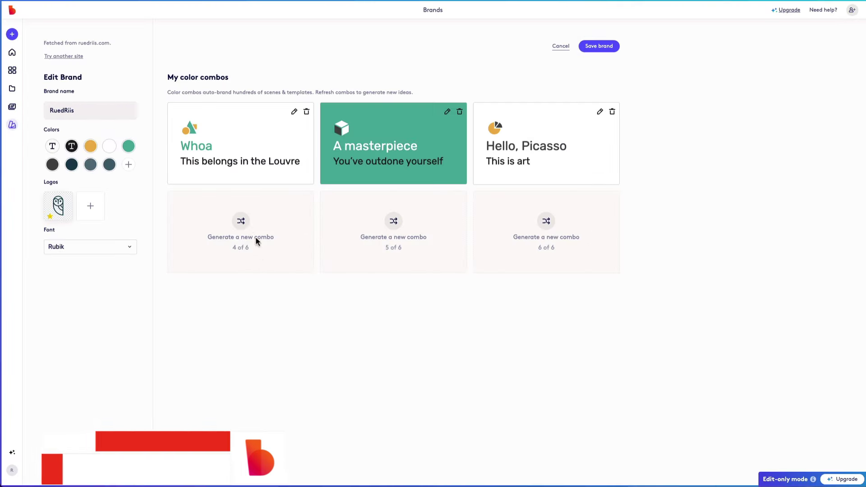
Generate three additional color combos for the RuedRiis brand in the fourth, fifth and sixth slots.
left_click(242, 225)
left_click(393, 221)
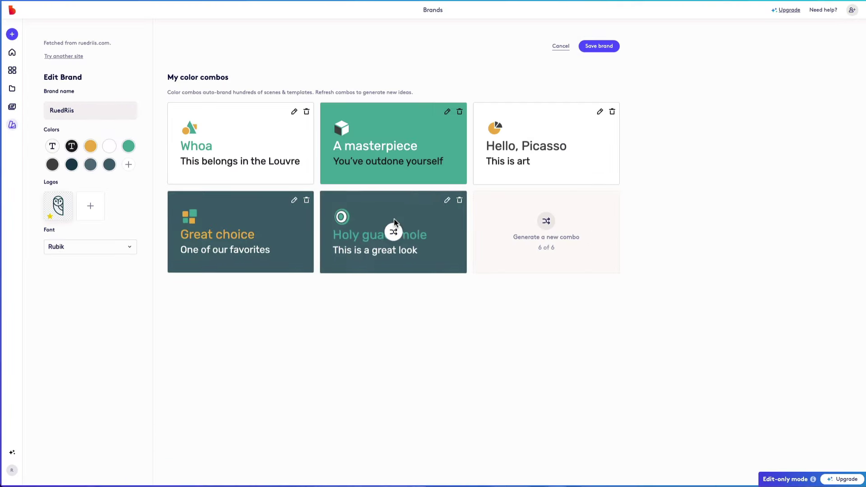
left_click(524, 225)
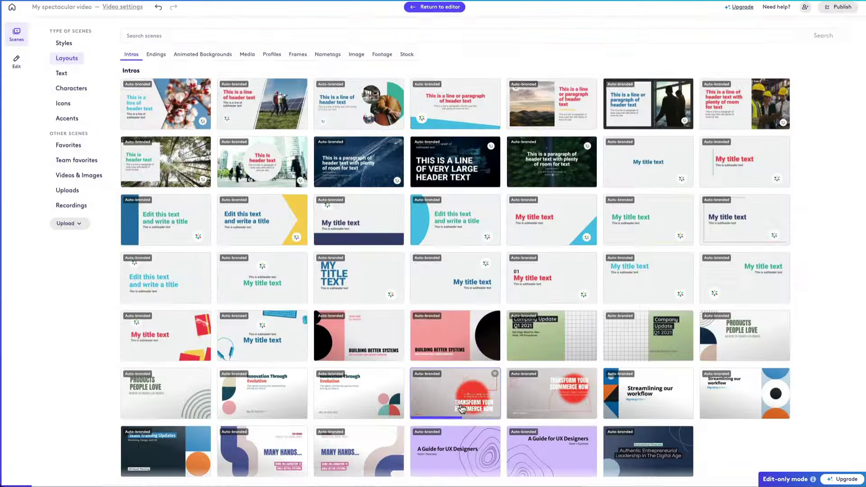
Browse the Layouts scenes and make the "A Guide for UX Designers" title text white.
scroll(463, 408, "down", 10)
scroll(462, 408, "down", 15)
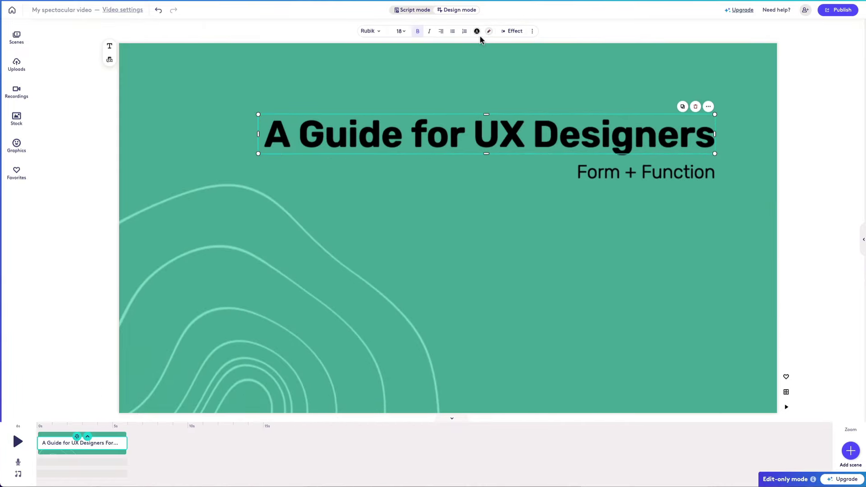
left_click(477, 31)
left_click(470, 65)
left_click(789, 44)
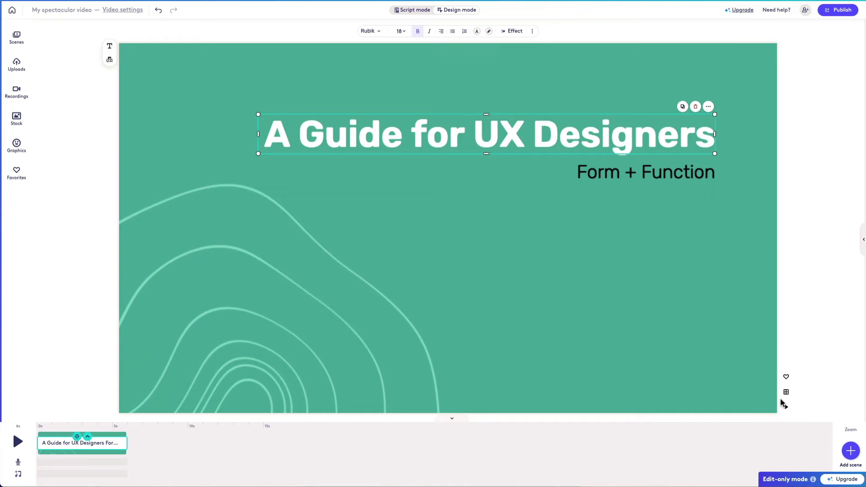
Select the three dark scenes together in the scene overview and change their text style to Rubik.
left_click(786, 407)
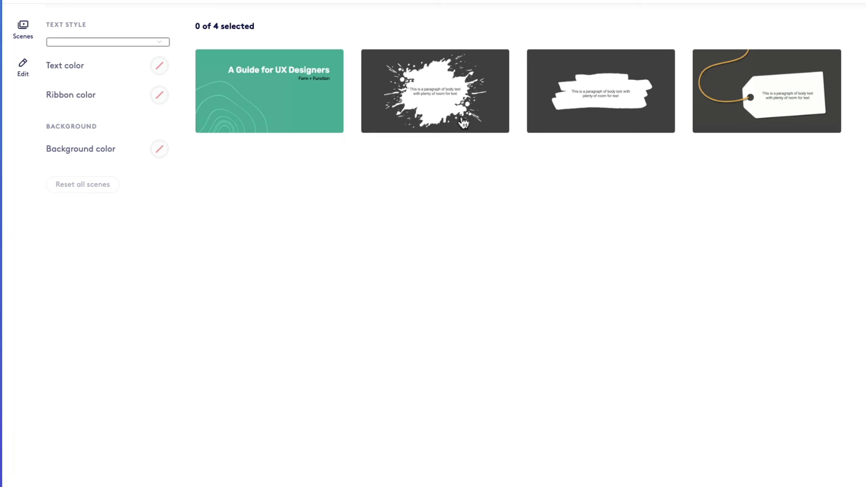
left_click(463, 122)
left_click(730, 110)
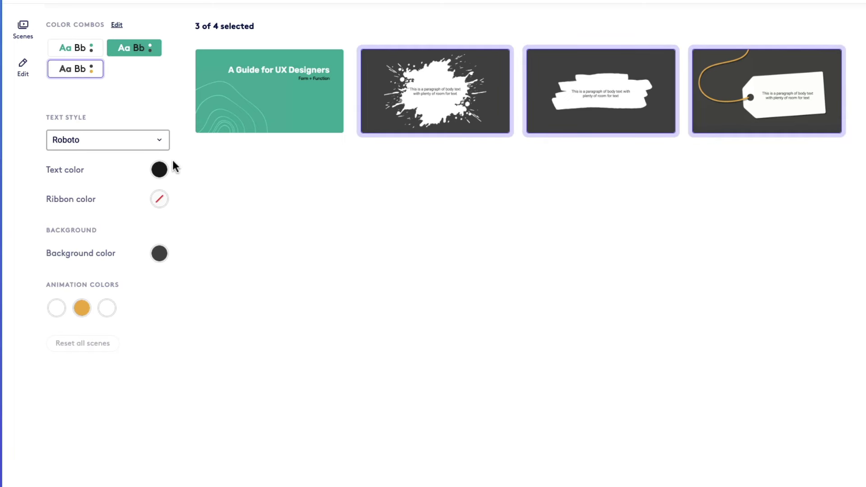
left_click(158, 142)
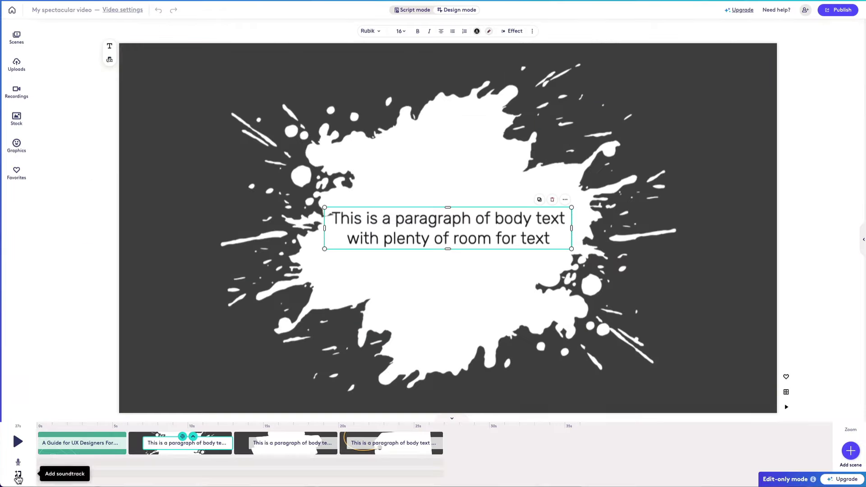
Open the soundtrack choices for the video and browse the available tracks.
left_click(18, 475)
scroll(429, 284, "down", 5)
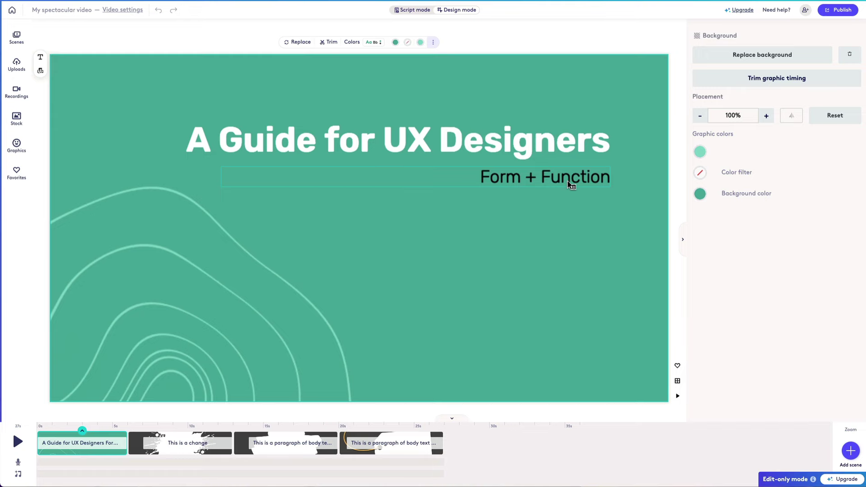
Move the "Form + Function" subtitle up above the "A Guide for UX Designers" title.
left_click_drag(568, 177, 569, 110)
left_click(567, 77)
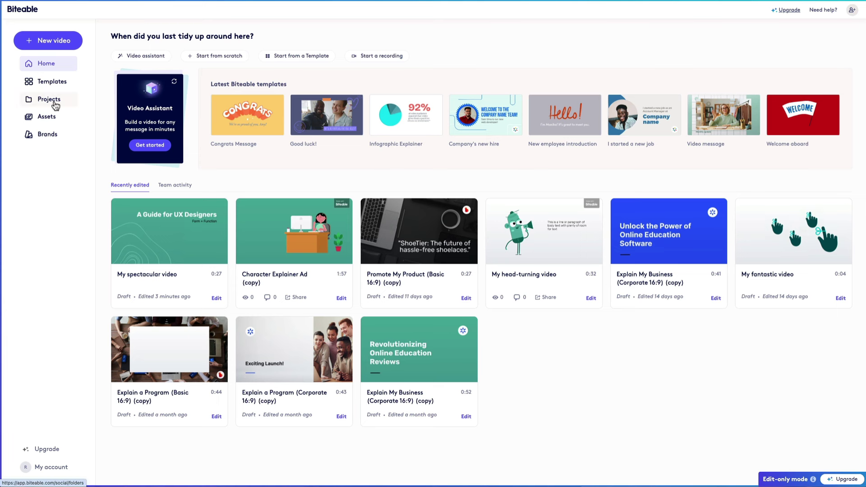
View the personal project library and the record requests among the assets, and open a new recording request.
left_click(55, 101)
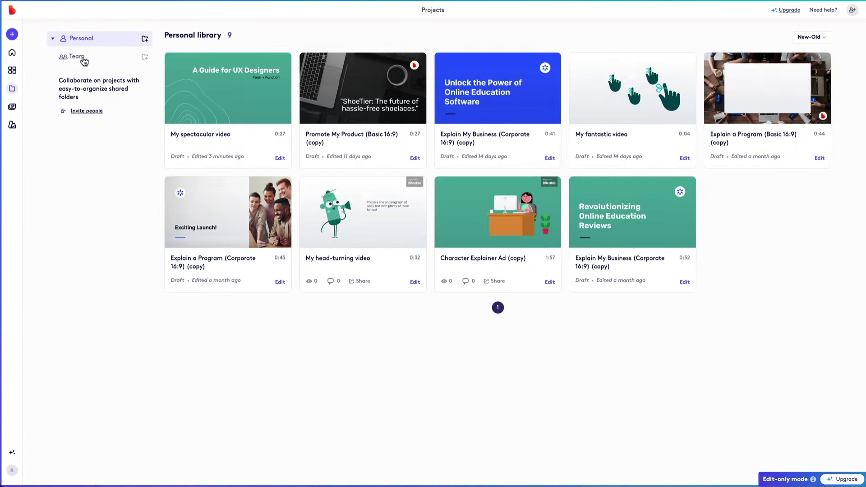
left_click(15, 110)
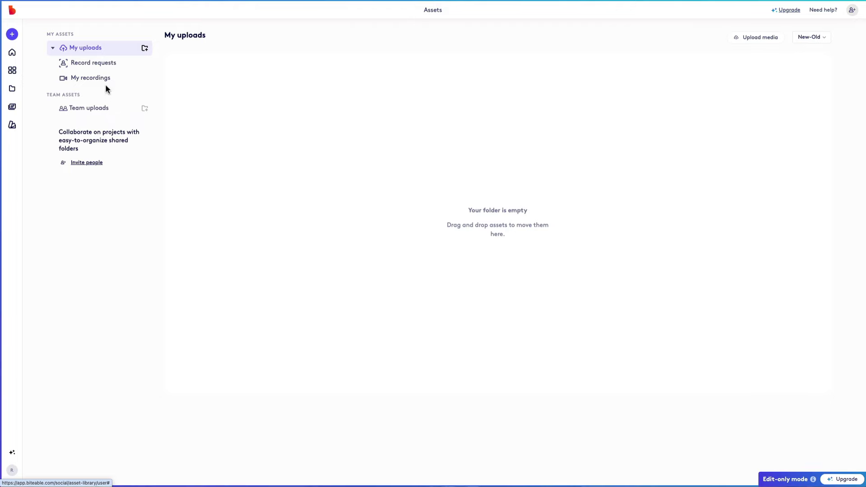
left_click(104, 67)
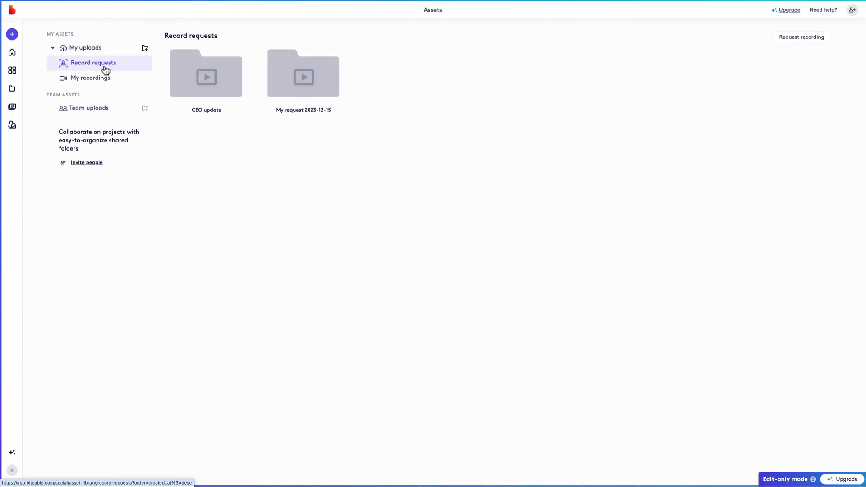
left_click(788, 37)
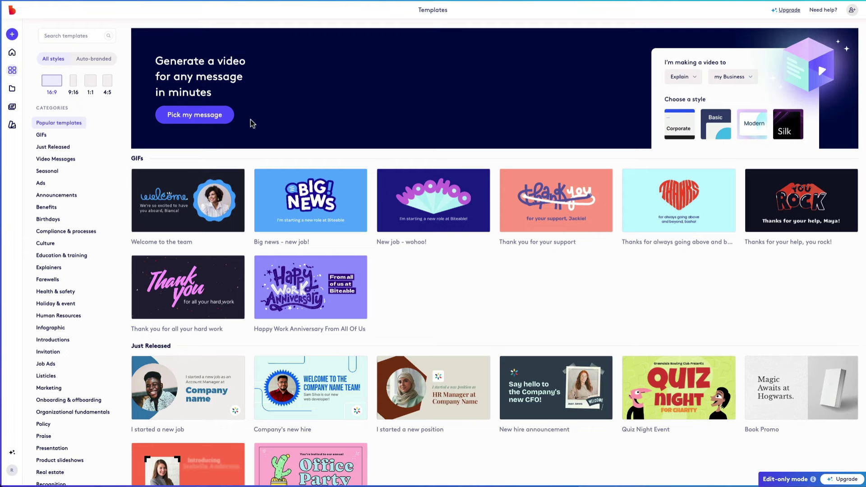
Browse the video templates in the Ads category.
left_click(42, 183)
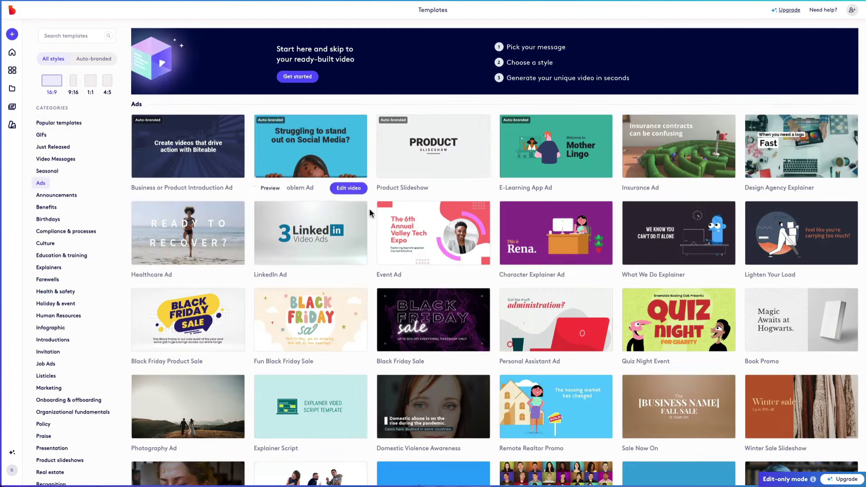
scroll(368, 209, "down", 7)
scroll(369, 209, "down", 11)
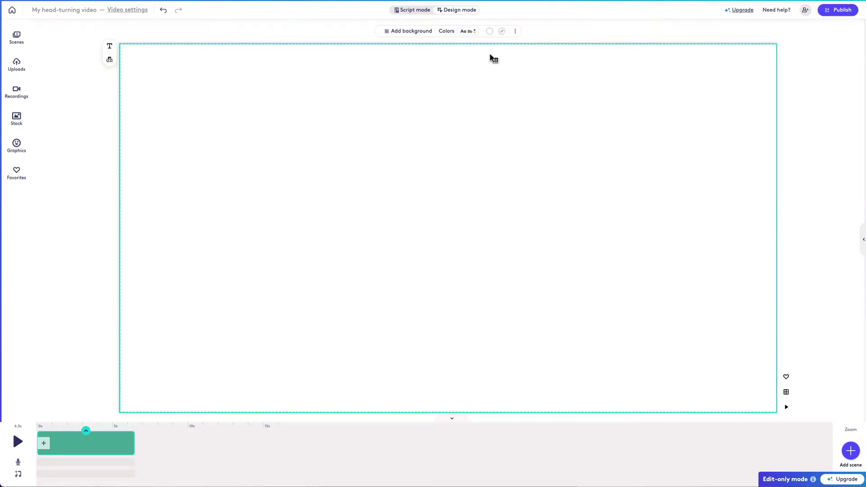
Set the empty scene's background to the brand green 4FAD9D and add the cross-legged meditating Cindi character to it.
left_click(490, 61)
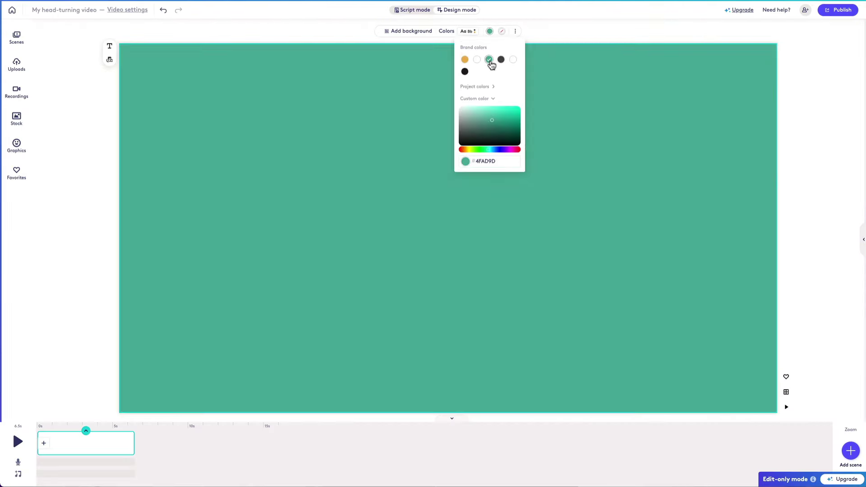
left_click(17, 145)
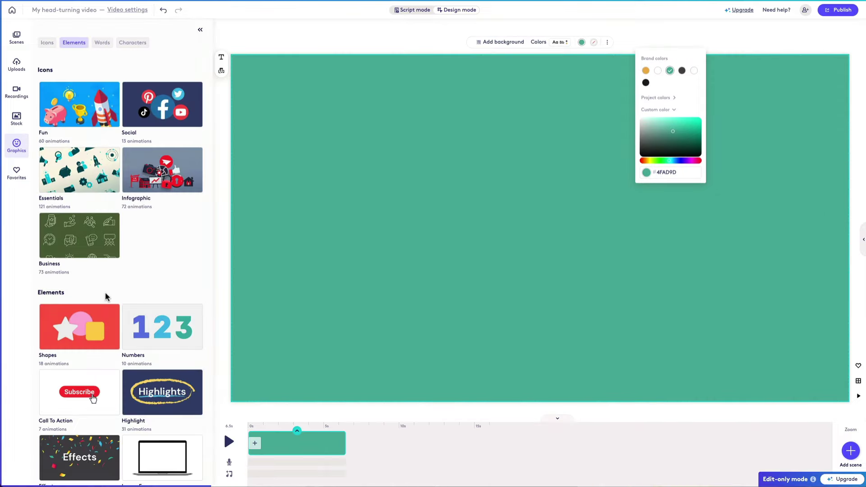
scroll(105, 294, "down", 10)
left_click(96, 432)
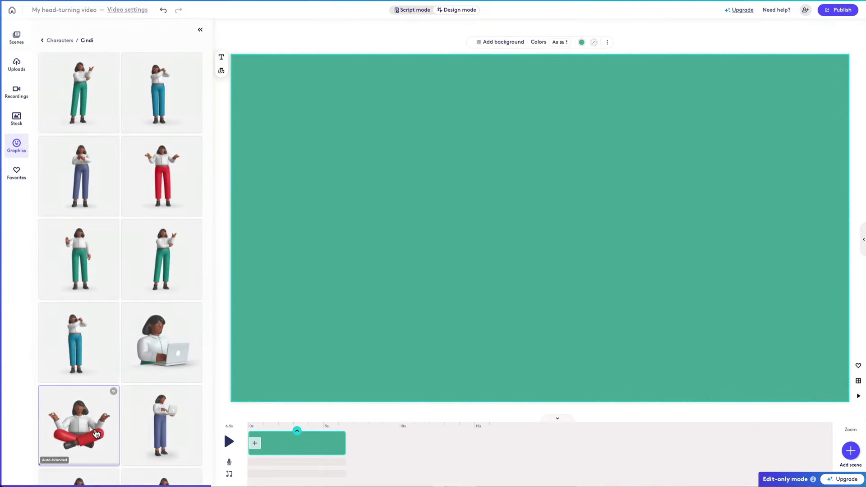
left_click_drag(433, 199, 433, 199)
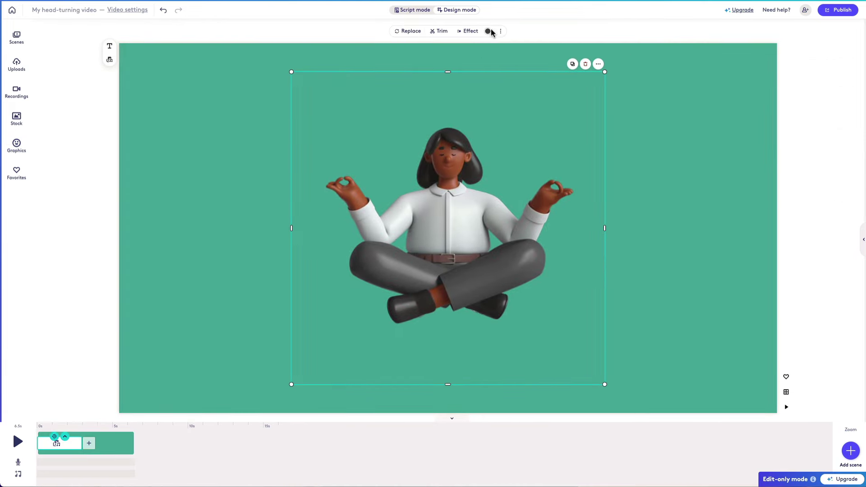
Open the meditating character's colour options, and add the cat-and-dog animation from the Miscellaneous characters to the empty second scene.
left_click(489, 32)
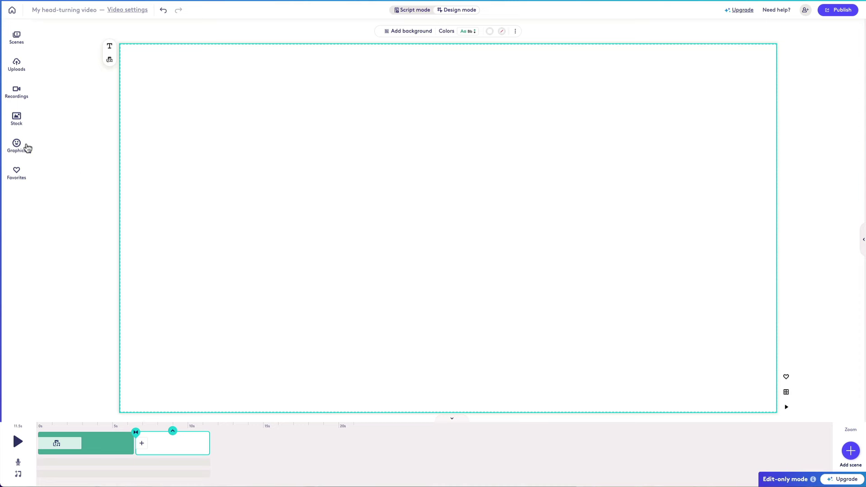
left_click(26, 147)
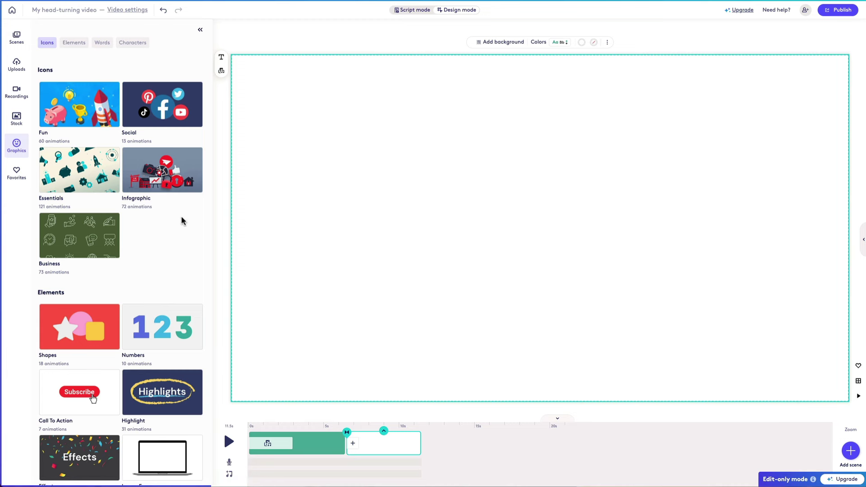
scroll(180, 220, "down", 10)
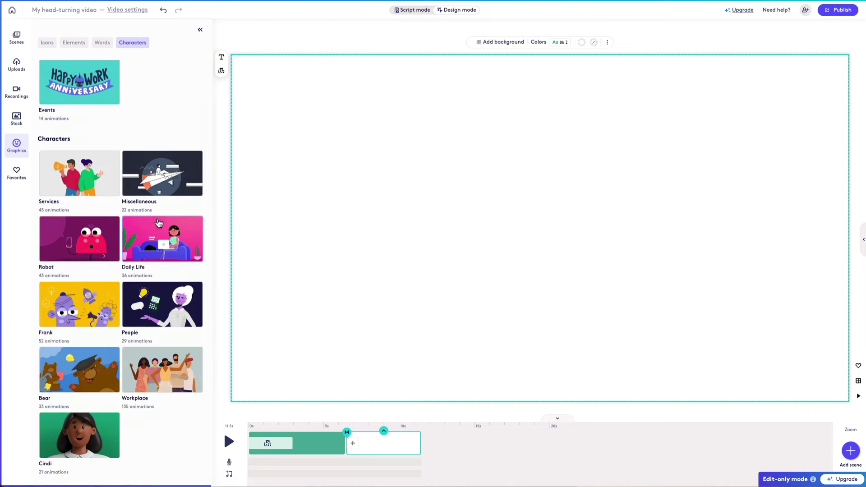
left_click(151, 176)
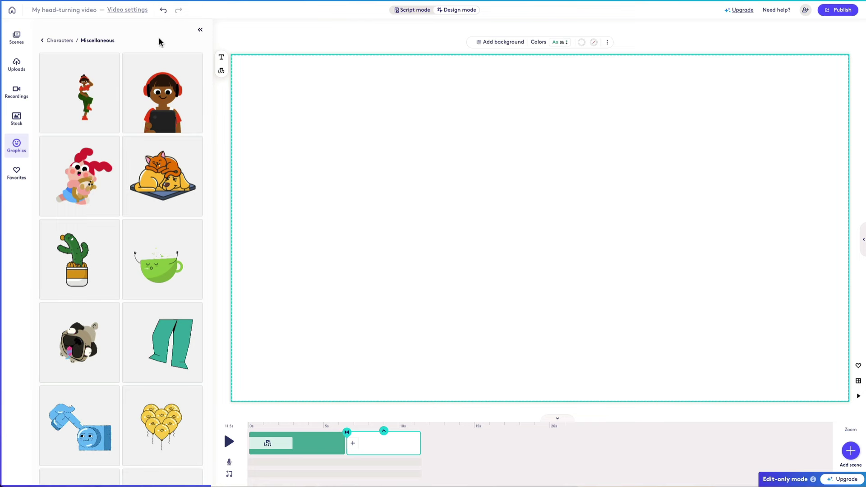
scroll(135, 298, "down", 10)
scroll(134, 298, "up", 10)
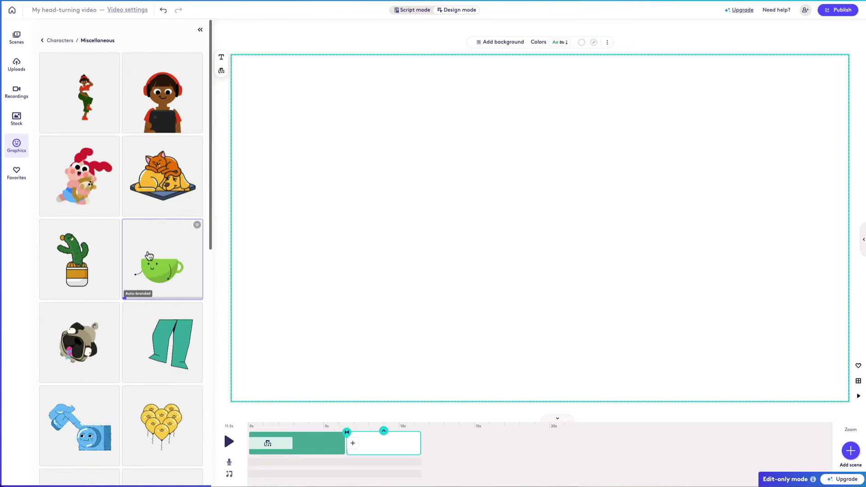
left_click(186, 224)
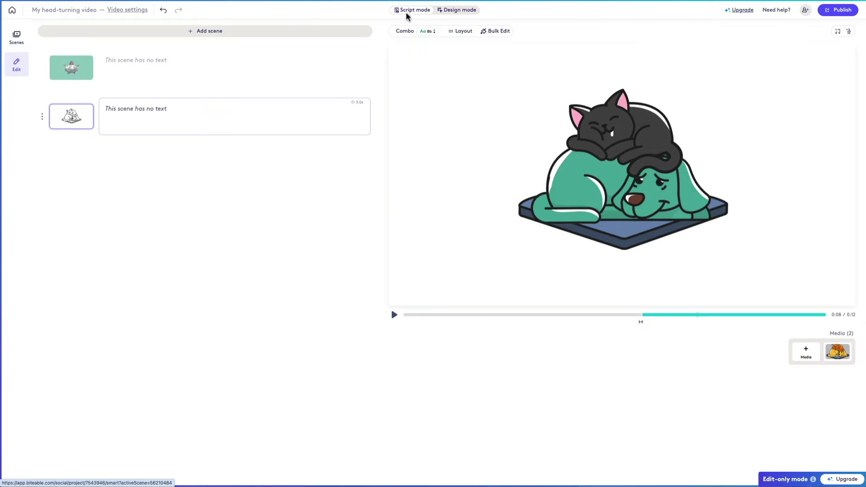
Search the scene library for "dog".
left_click(18, 36)
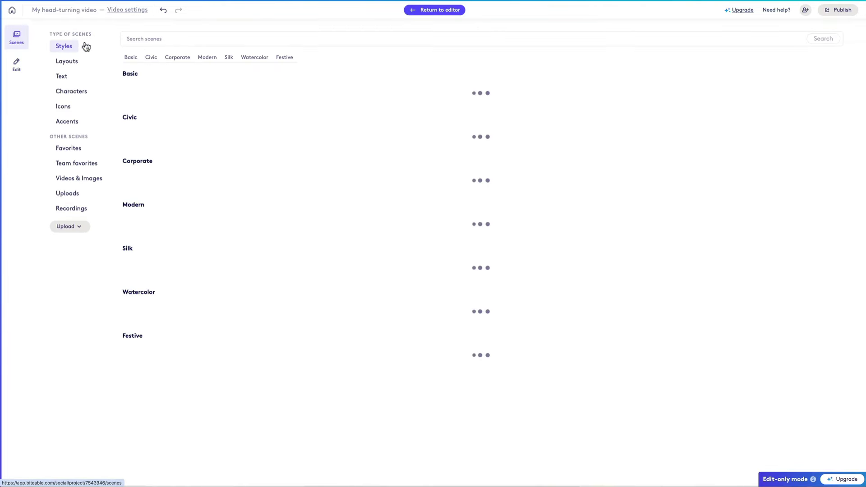
type("dog")
key("Return")
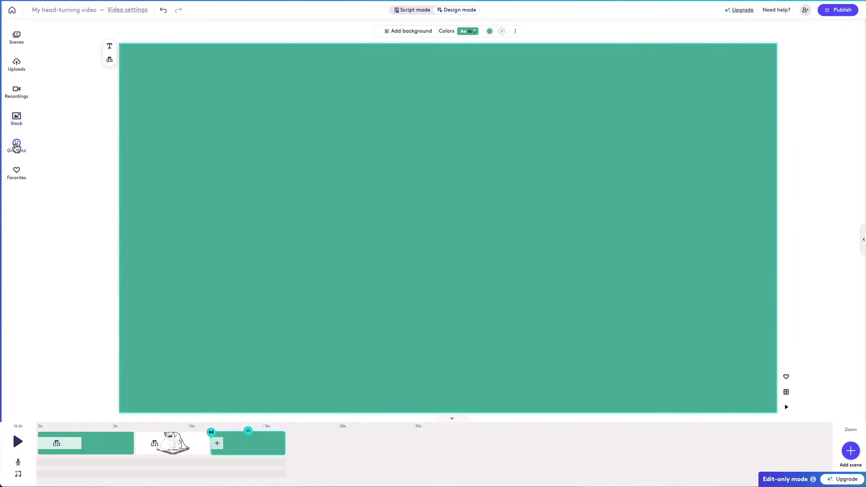
Browse the Essentials icons among the graphics for the empty green third scene.
left_click(16, 146)
left_click(96, 156)
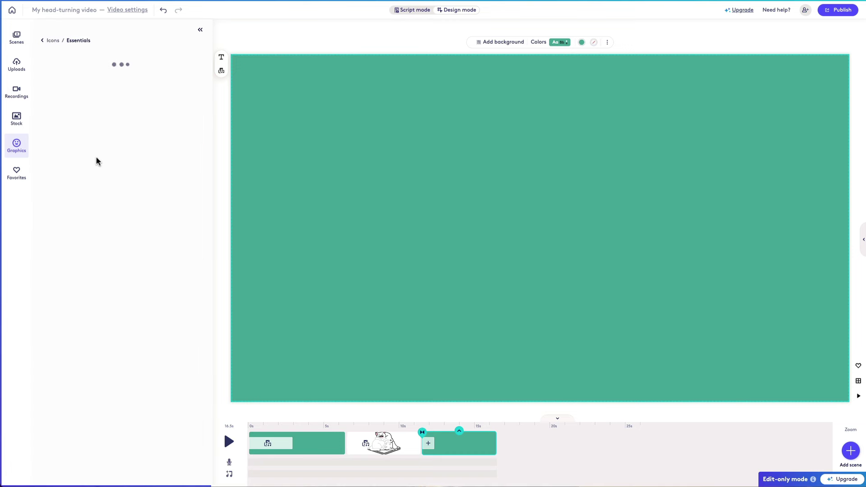
scroll(205, 190, "down", 10)
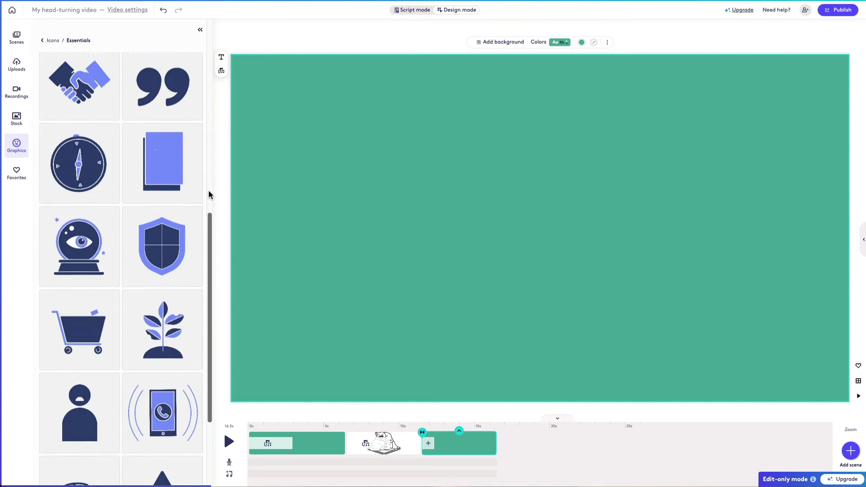
scroll(209, 193, "down", 10)
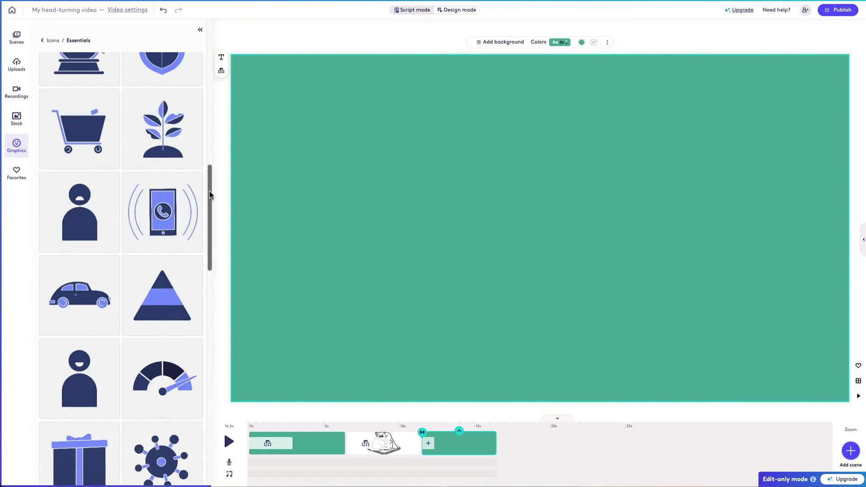
scroll(209, 195, "down", 1)
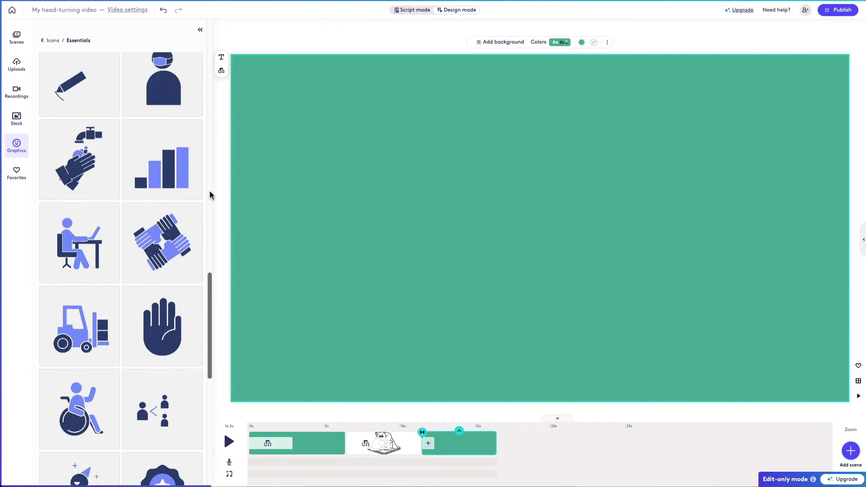
scroll(210, 195, "down", 5)
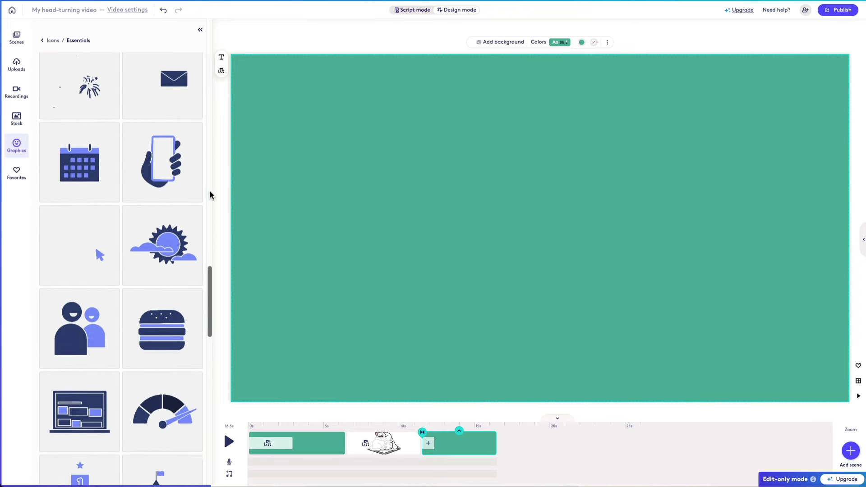
scroll(209, 194, "down", 8)
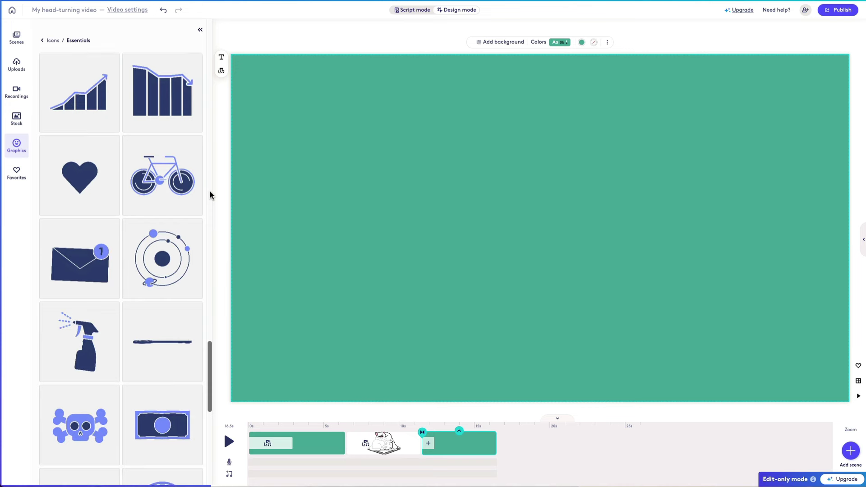
scroll(209, 195, "down", 8)
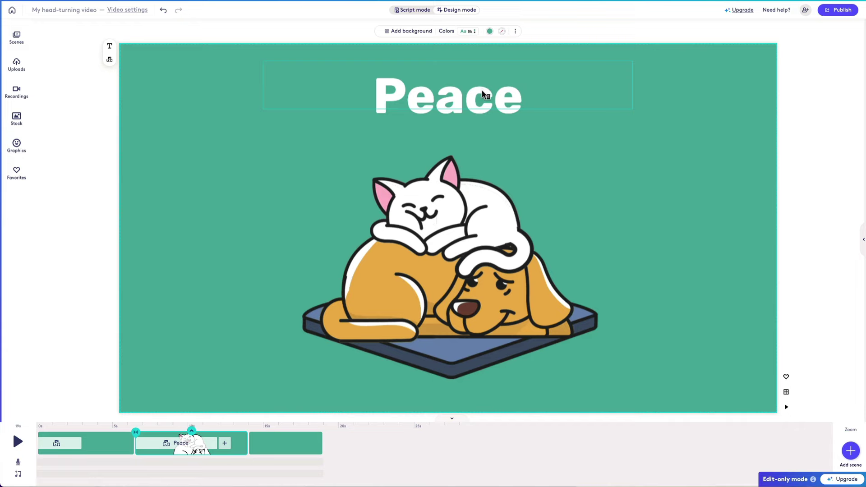
Select the "Peace" title above the cat and dog.
left_click(482, 98)
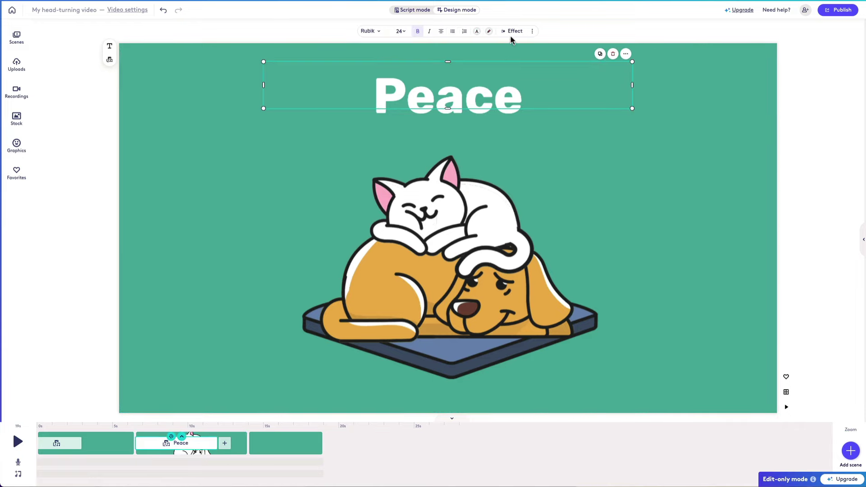
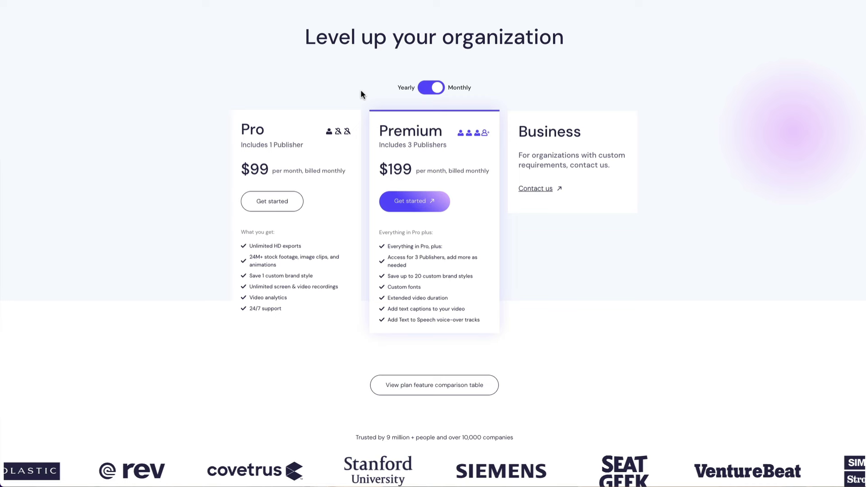
Compare the monthly and yearly prices of the Pro and Premium plans on the pricing page and in the editor's upgrade offer.
double_click(259, 169)
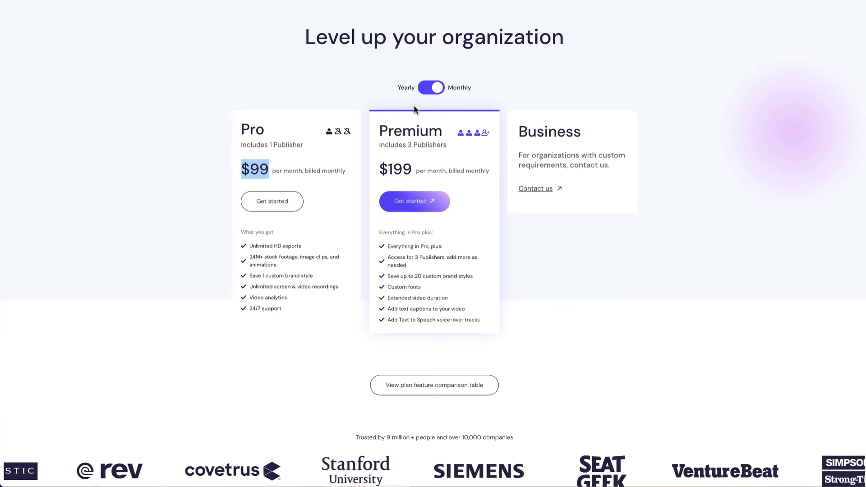
left_click(402, 94)
left_click_drag(276, 186, 237, 186)
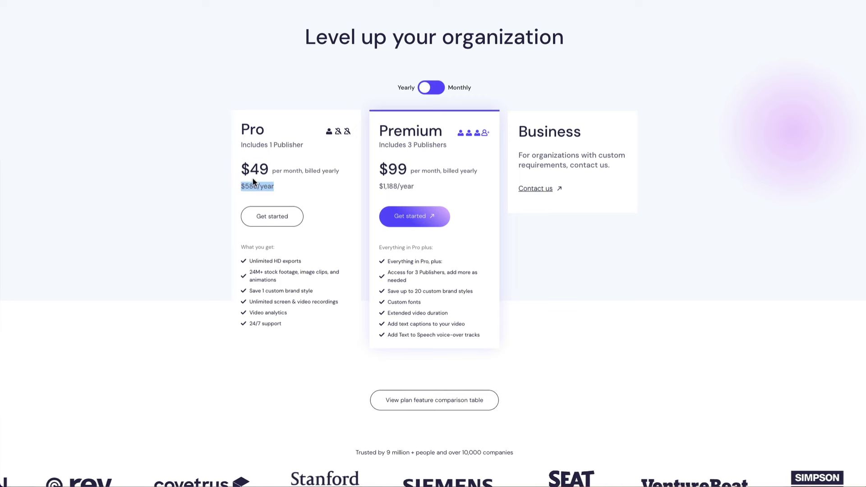
left_click(426, 90)
left_click_drag(413, 170, 372, 185)
left_click(432, 90)
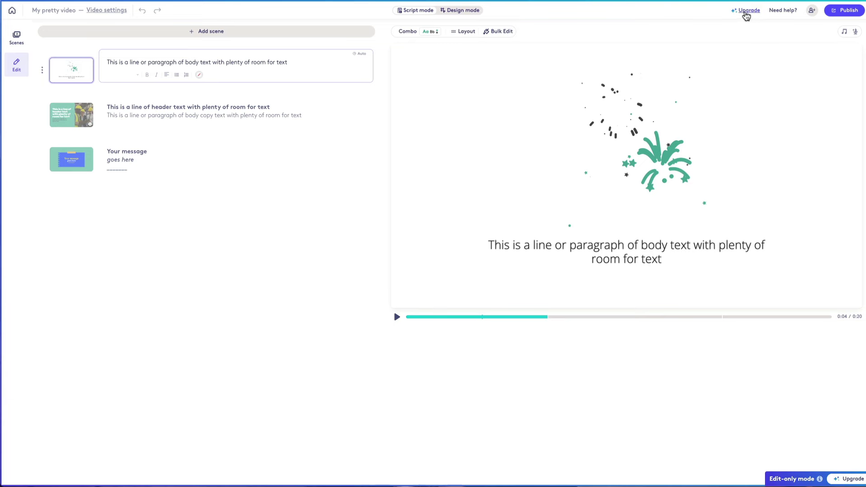
left_click(748, 11)
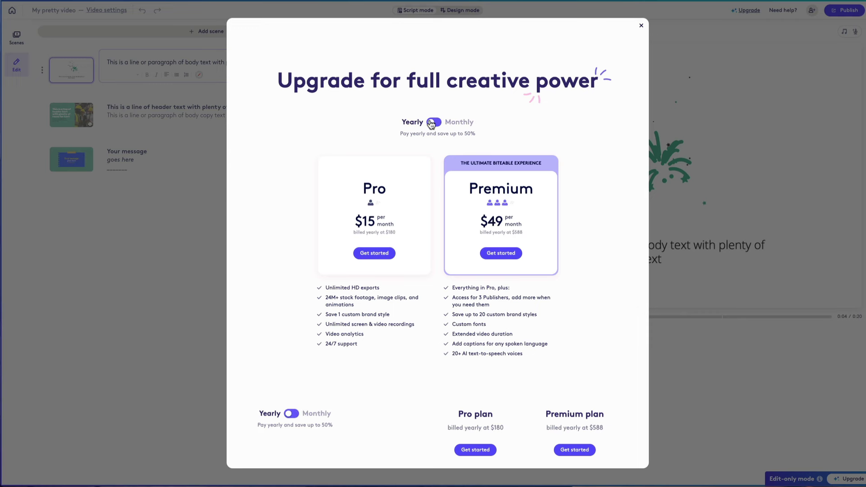
scroll(559, 304, "down", 8)
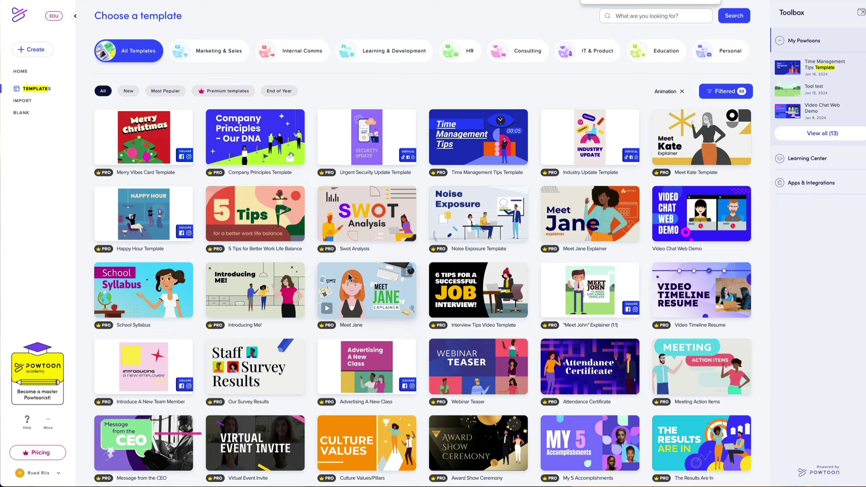
Switch to Powtoon and open the illustrated "Meet Jane" template for editing in the Studio.
left_click(347, 274)
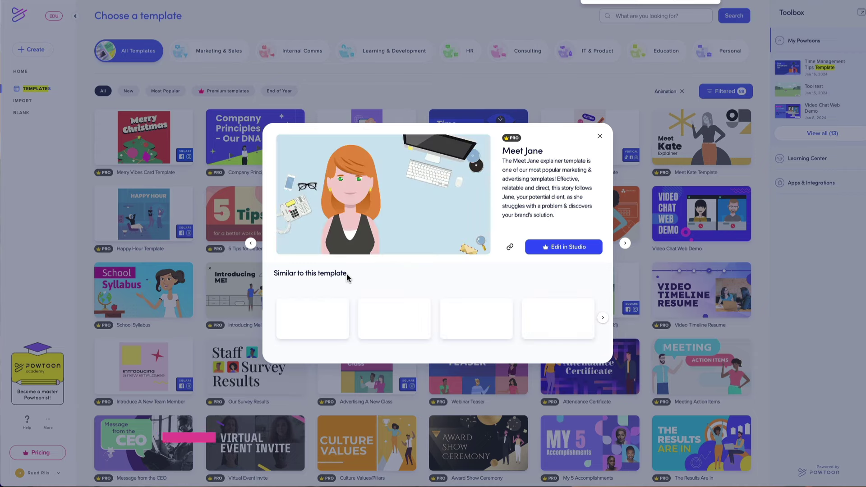
left_click(559, 248)
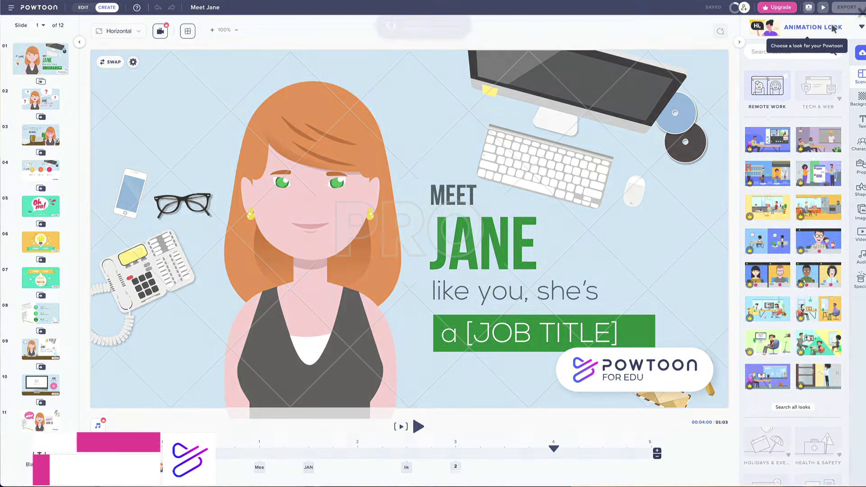
Choose the Whiteboard look for the Powtoon and show its Tech & Web scenes.
left_click(832, 28)
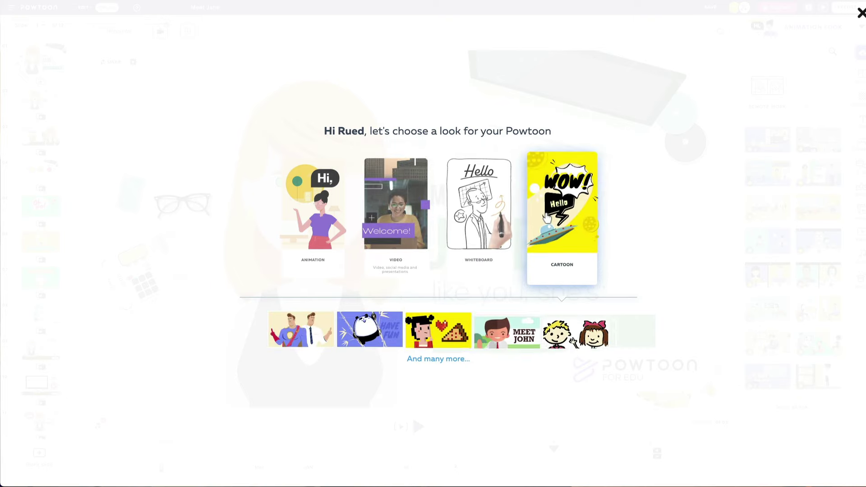
left_click(478, 213)
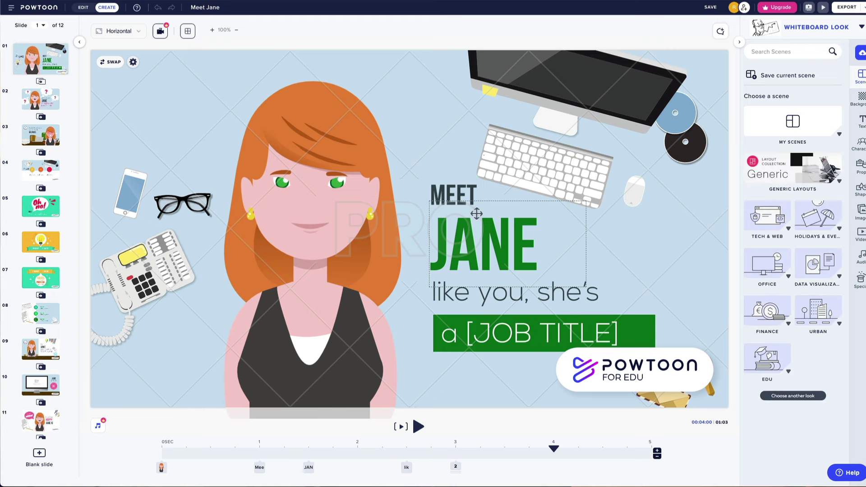
left_click(762, 232)
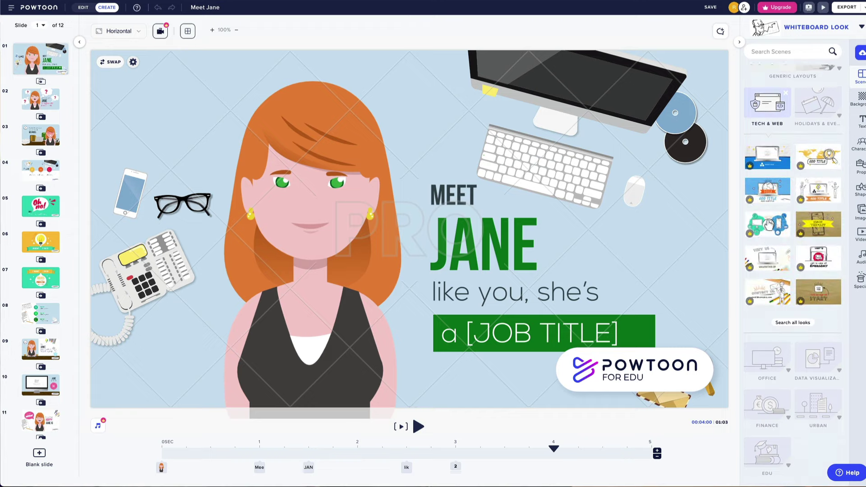
Change the Powtoon's look to Animation.
left_click(810, 28)
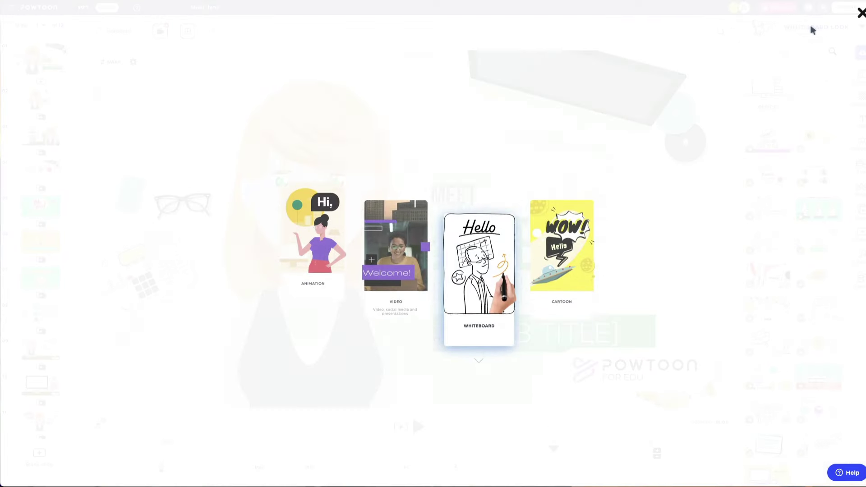
mouse_move(320, 204)
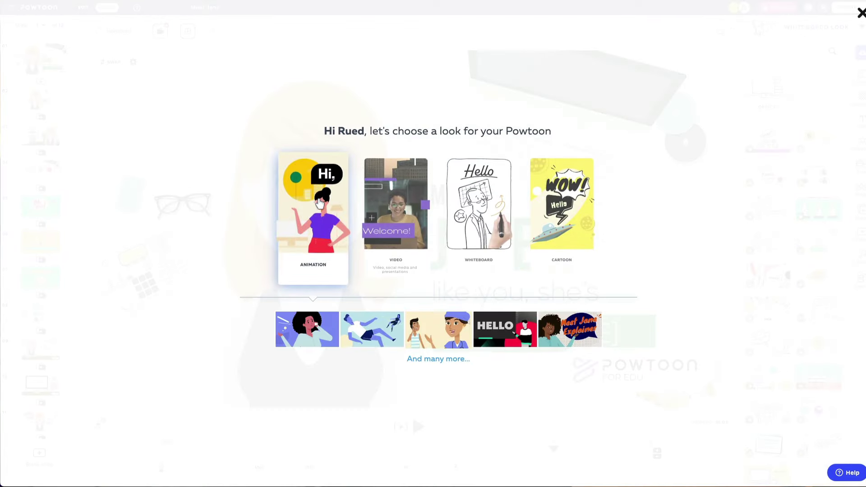
left_click(320, 204)
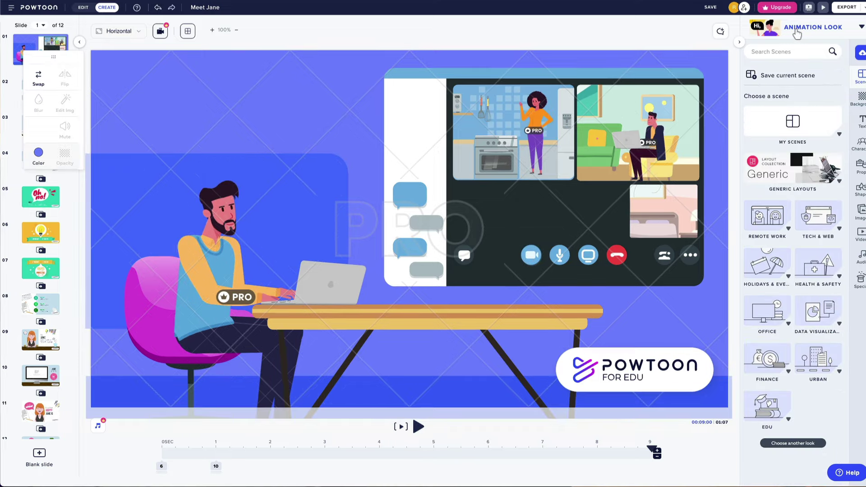
Change the look to Video, pick the first title scene from the Generic Layouts and preview the slide.
left_click(793, 29)
left_click(390, 203)
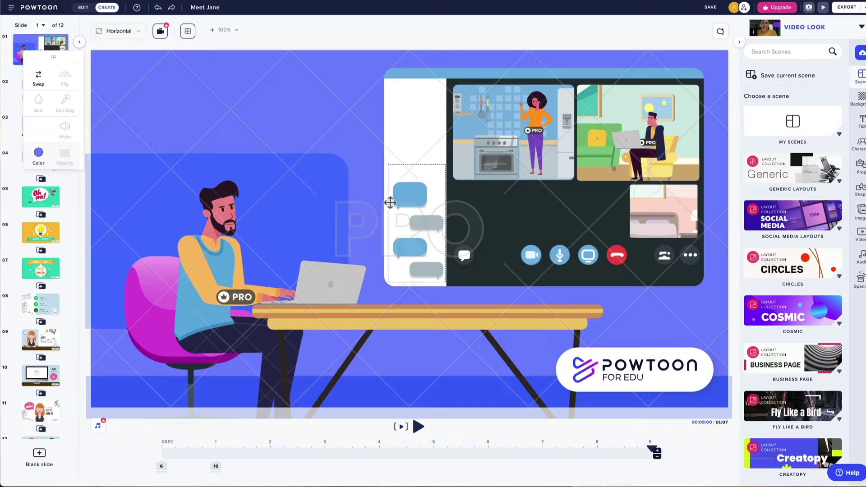
left_click(779, 176)
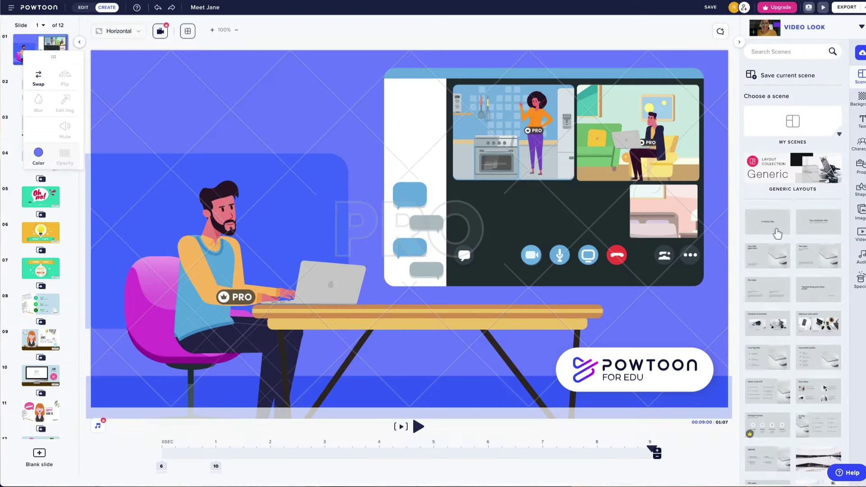
left_click(777, 233)
left_click(401, 427)
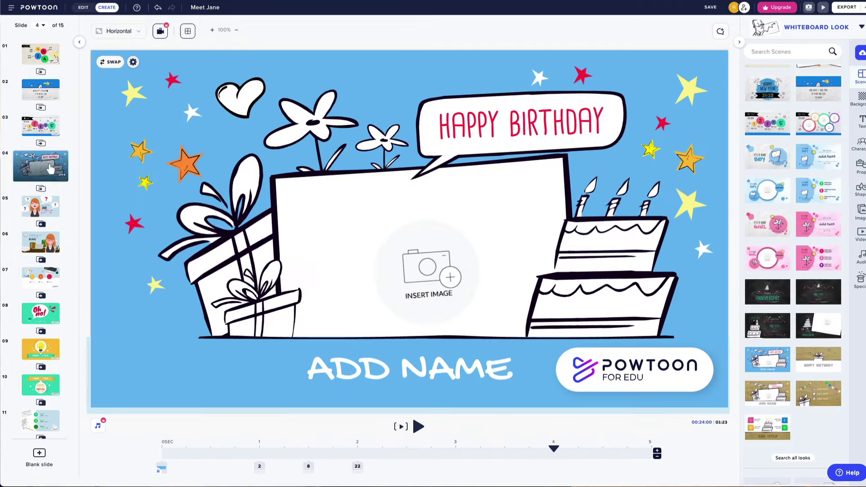
View slides 1 and 2 of the presentation.
left_click(44, 52)
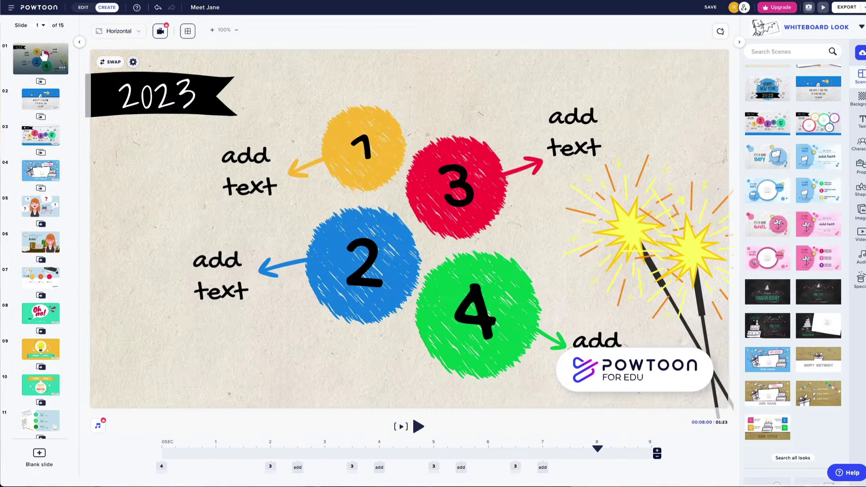
left_click(44, 99)
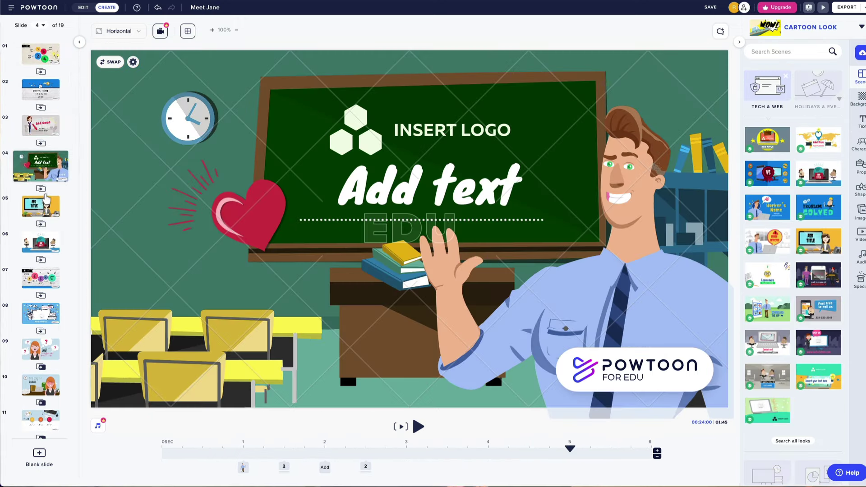
View slides 5 and 6 of the presentation.
left_click(45, 206)
left_click(43, 241)
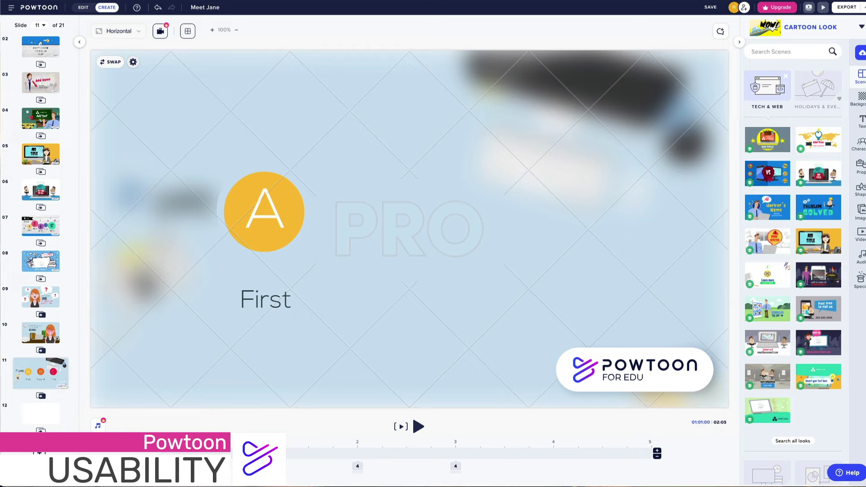
Move the Second and Third groups on slide 11 to enter at about 1.25 and 1.5 seconds, and preview the slide.
mouse_move(260, 452)
left_mouse_down()
mouse_move(461, 453)
mouse_move(240, 452)
mouse_move(259, 453)
left_mouse_up()
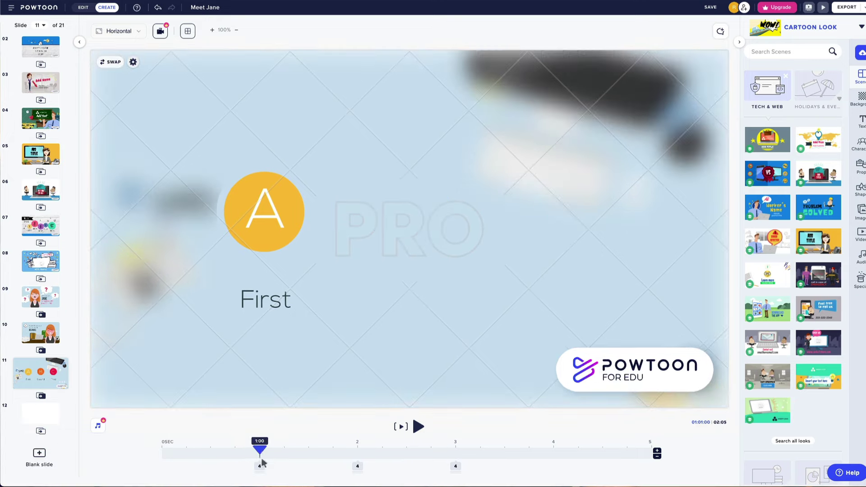
left_click(357, 466)
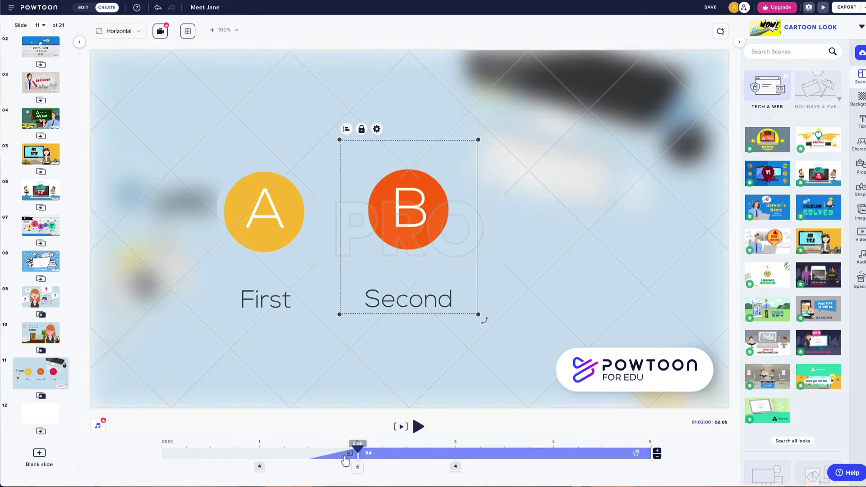
left_click(455, 466)
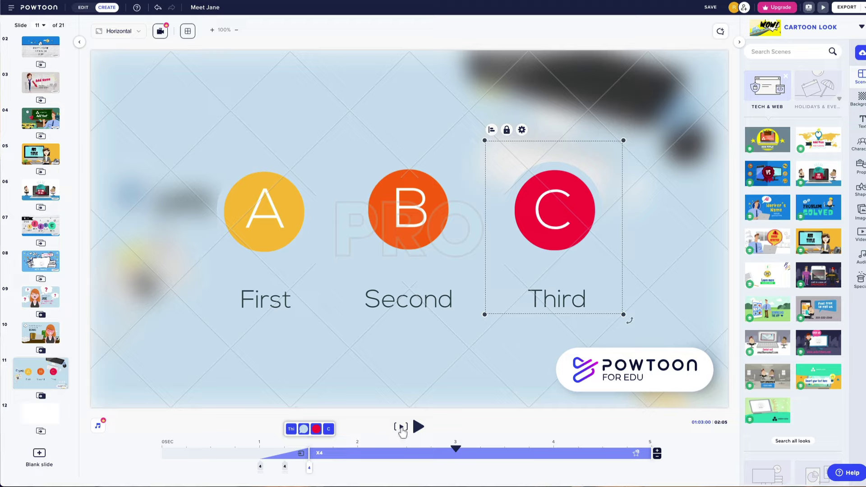
left_click(400, 427)
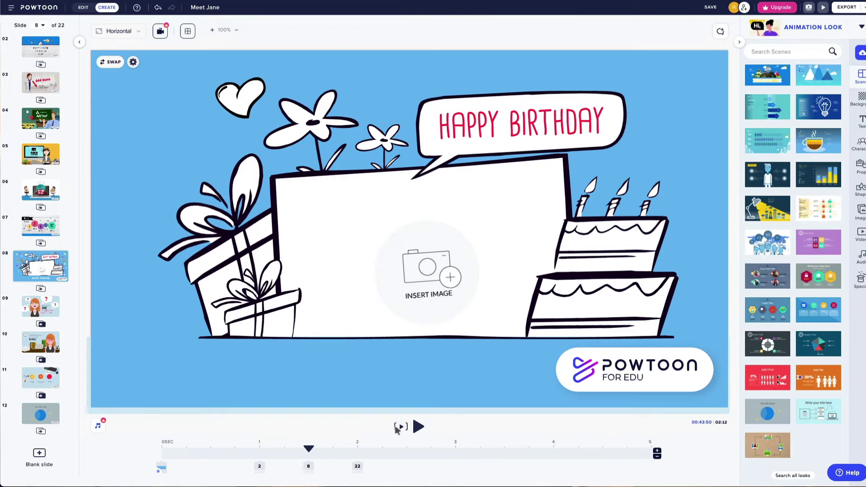
Preview the animations on slides 8, 6 and 4.
left_click(399, 427)
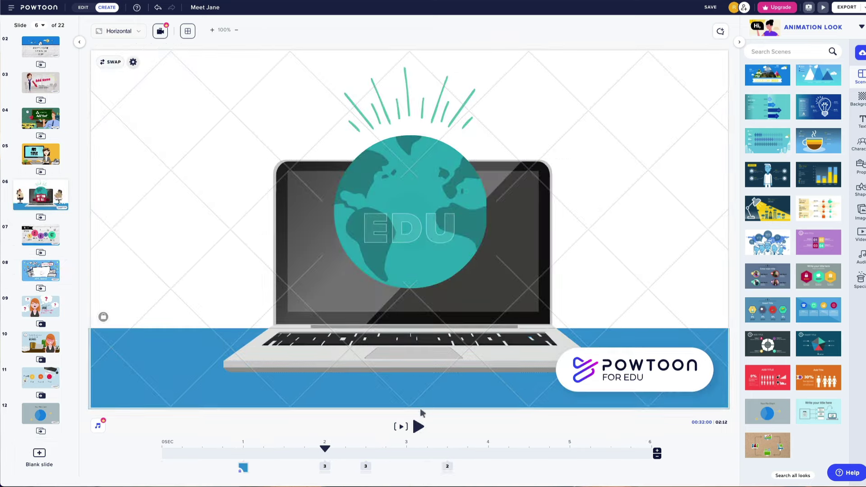
left_click(418, 426)
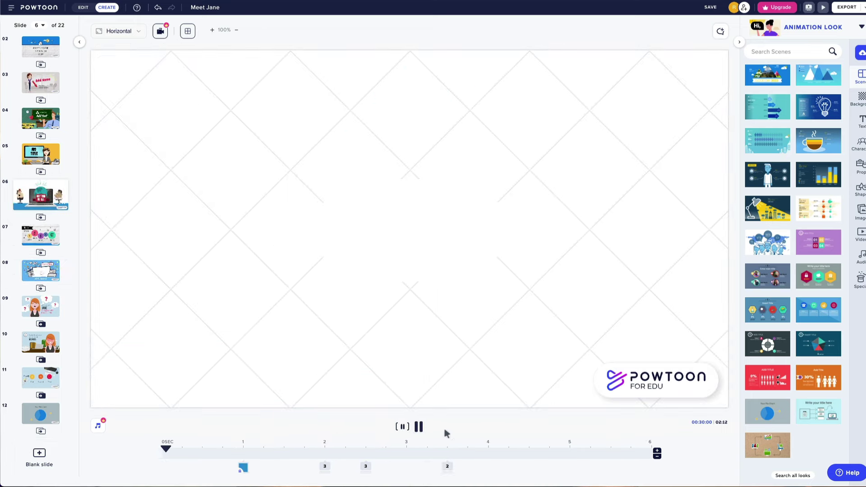
left_click(47, 119)
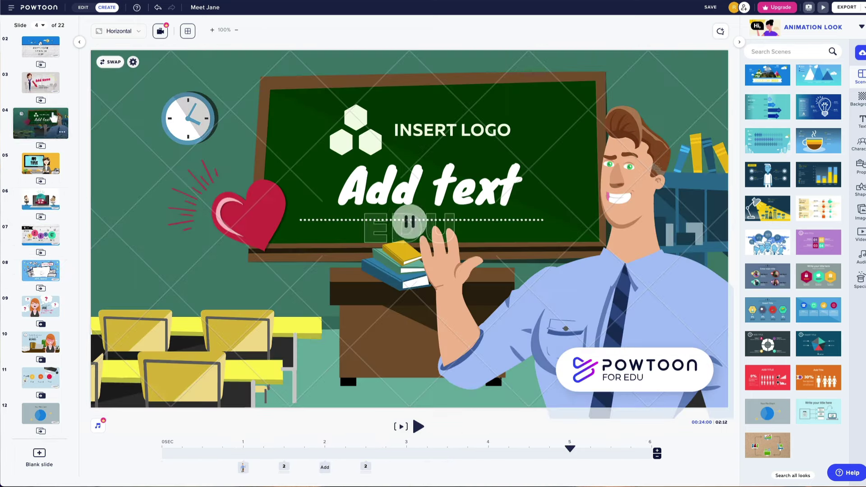
left_click(400, 427)
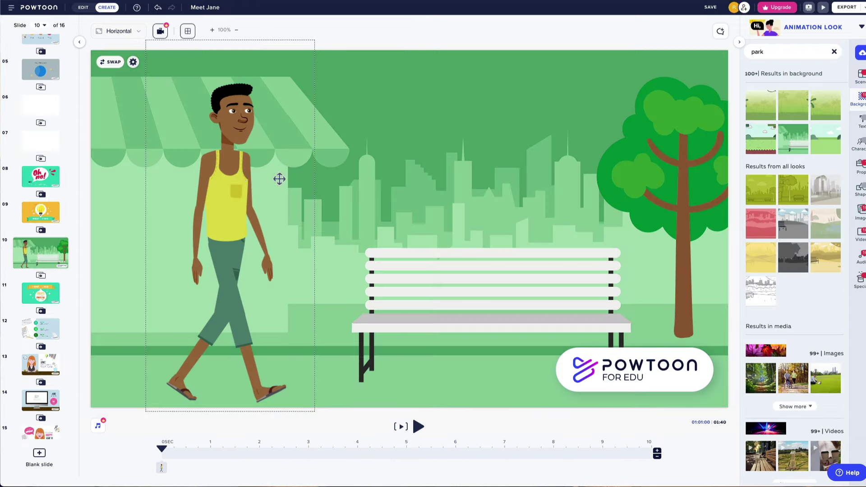
Give the walking man on slide 10 an A to B motion from beyond the scene's left edge to beyond its right edge, and play it.
left_click(238, 177)
left_click(227, 63)
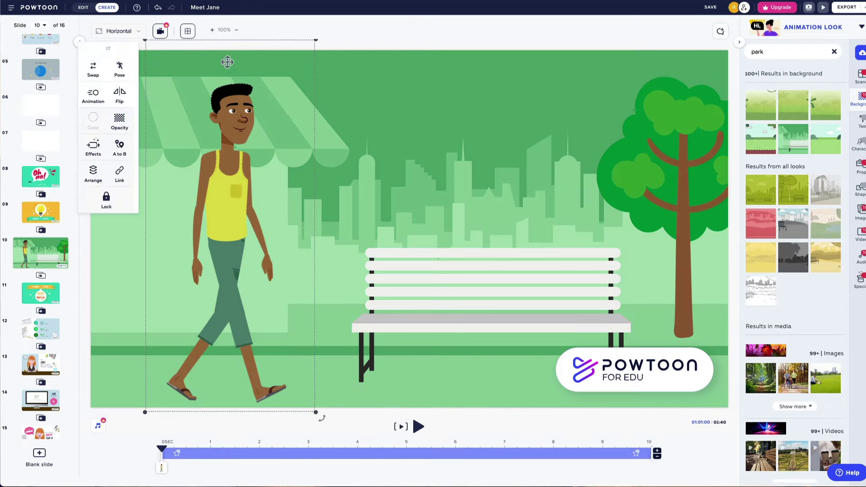
left_click(121, 148)
left_click_drag(238, 194, 792, 197)
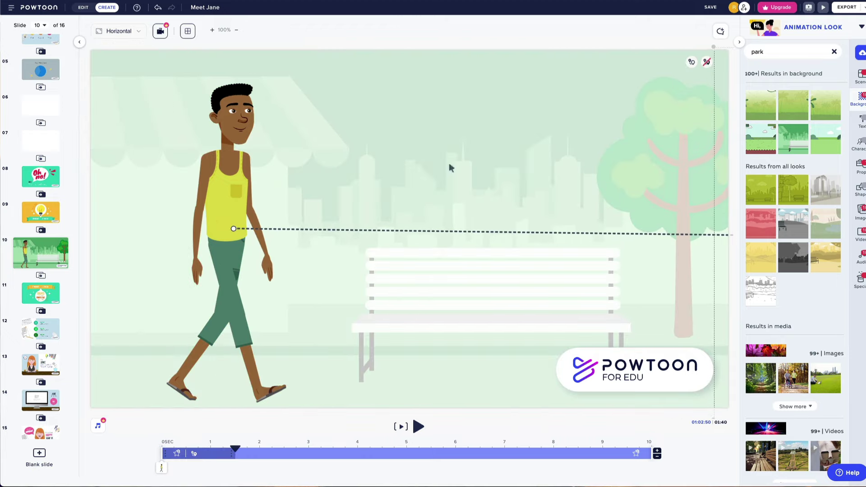
left_click_drag(233, 189, 32, 185)
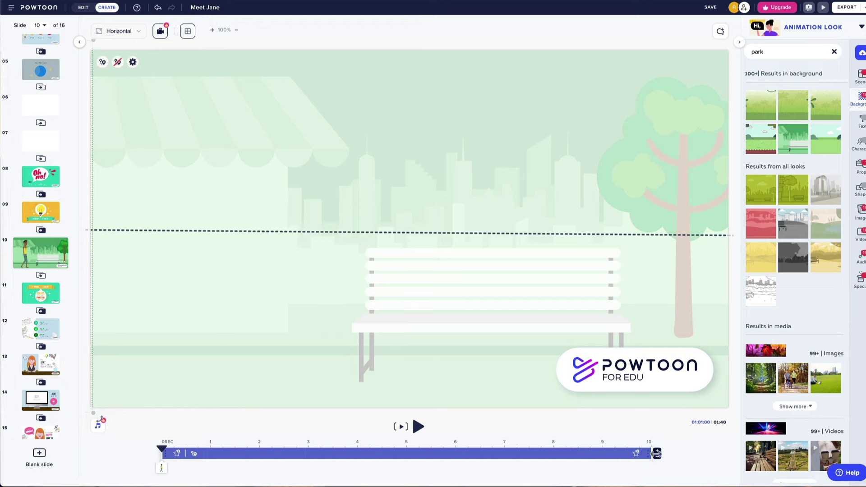
key("space")
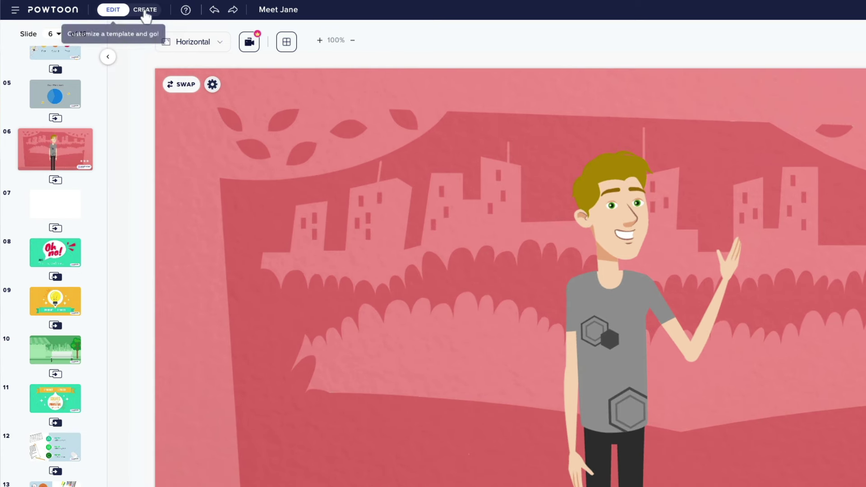
Toggle slide 6 between Create and Edit modes, and blur its red park background by 7% in Edit mode.
left_click(144, 10)
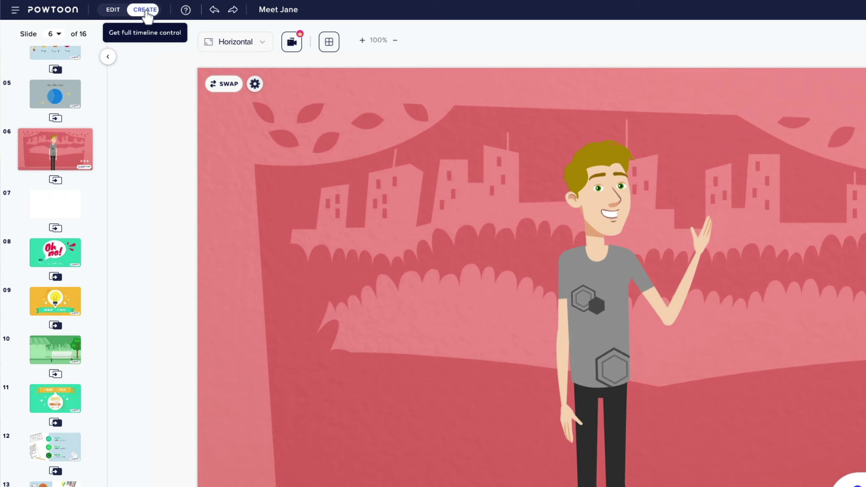
left_click(120, 10)
left_click(212, 86)
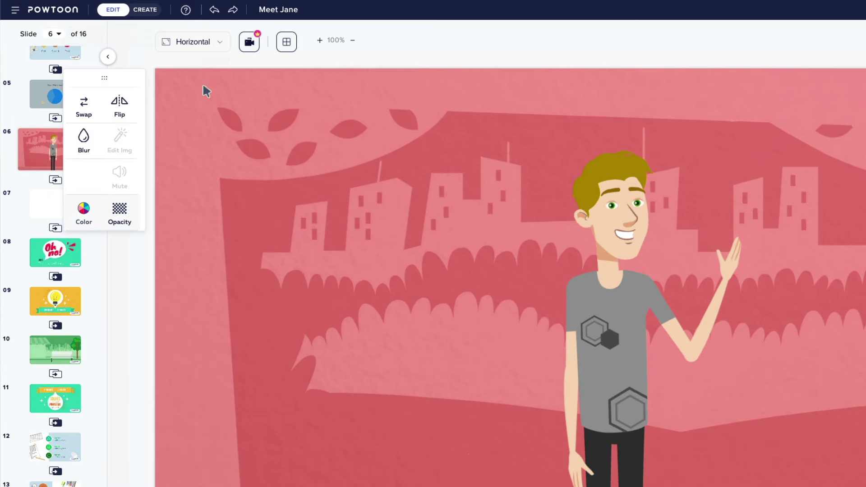
left_click(85, 136)
left_click_drag(62, 91, 66, 90)
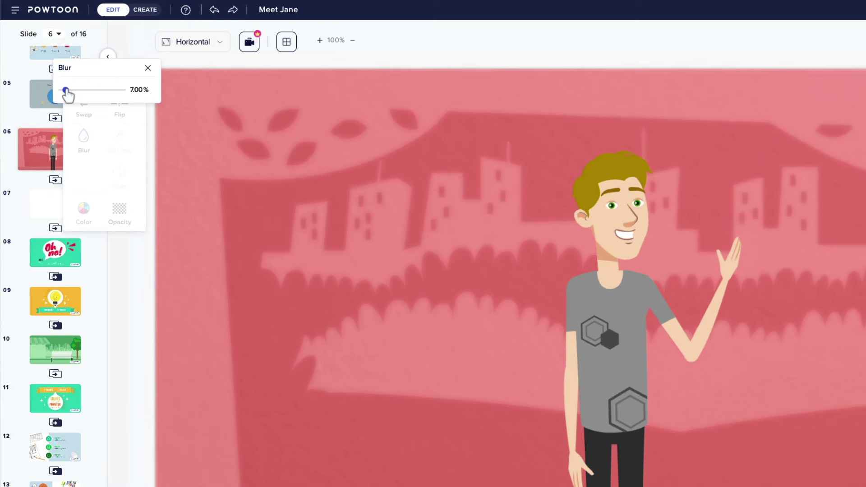
left_click(381, 150)
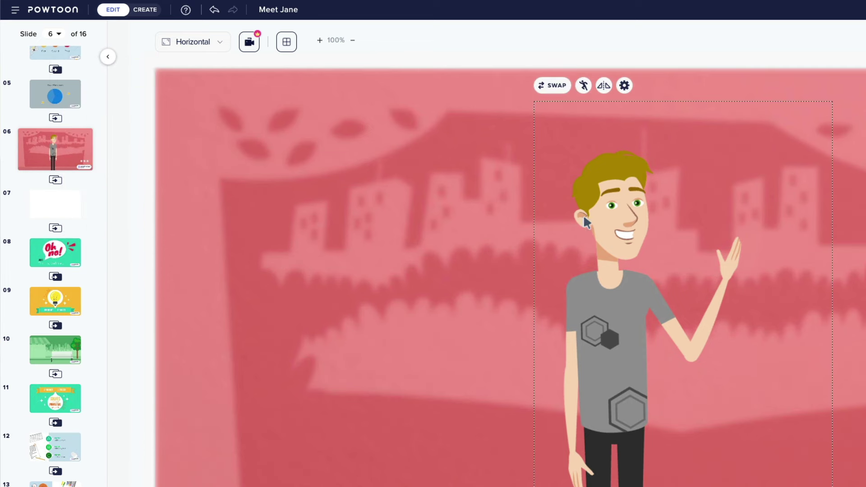
Switch to Create mode and reposition the waving man on slide 6.
left_click(149, 18)
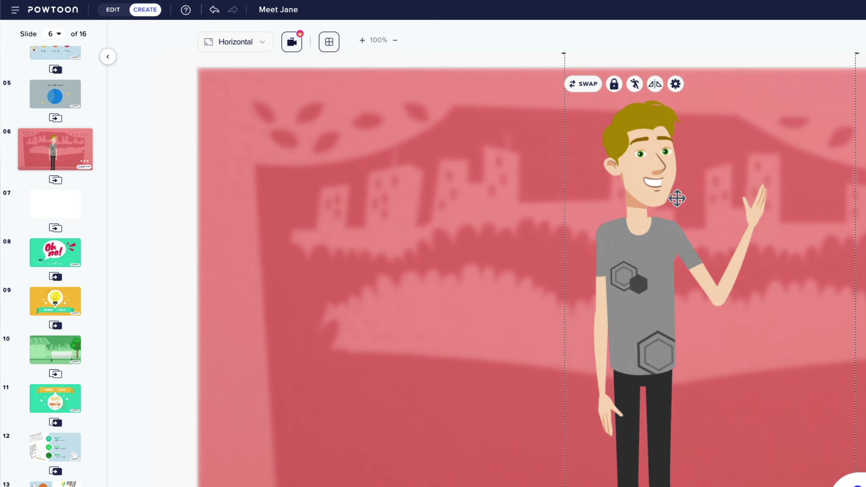
left_click(486, 234)
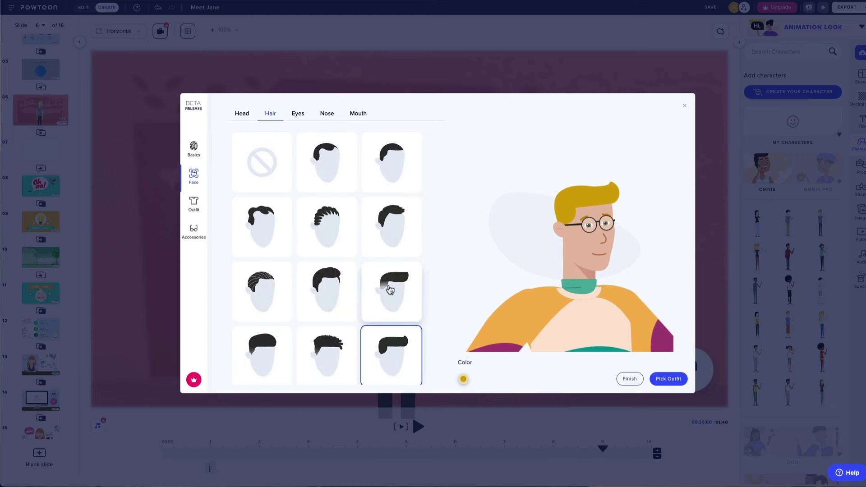
Change the custom character's hair to the swept-up style, go through the nose and outfit options, and finish the character.
left_click(338, 301)
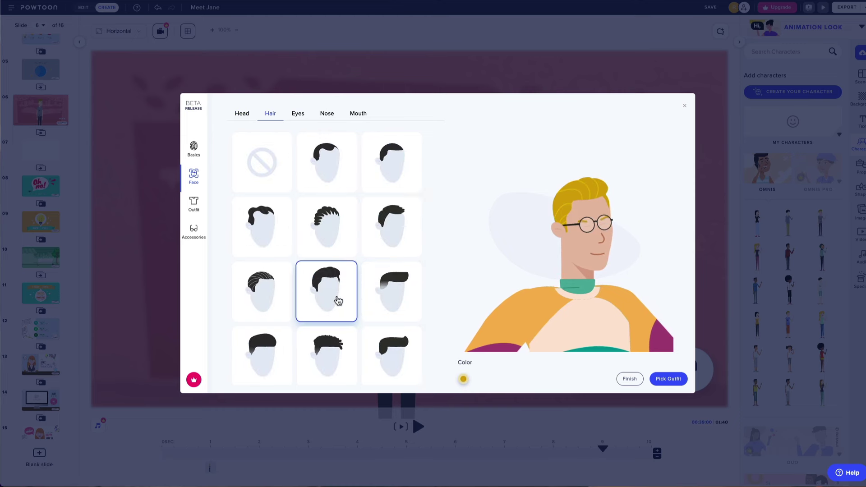
left_click(332, 117)
left_click(194, 204)
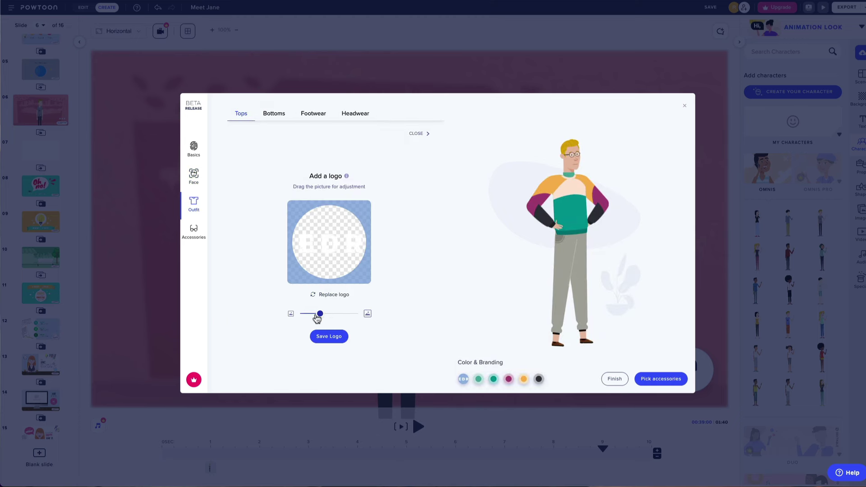
left_click(608, 378)
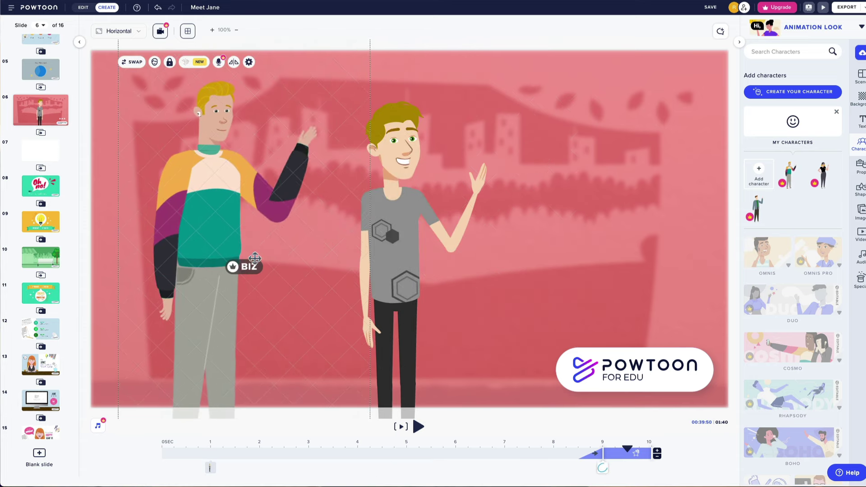
View the Business plan upgrade offer for the custom character on slide 6.
left_click(244, 265)
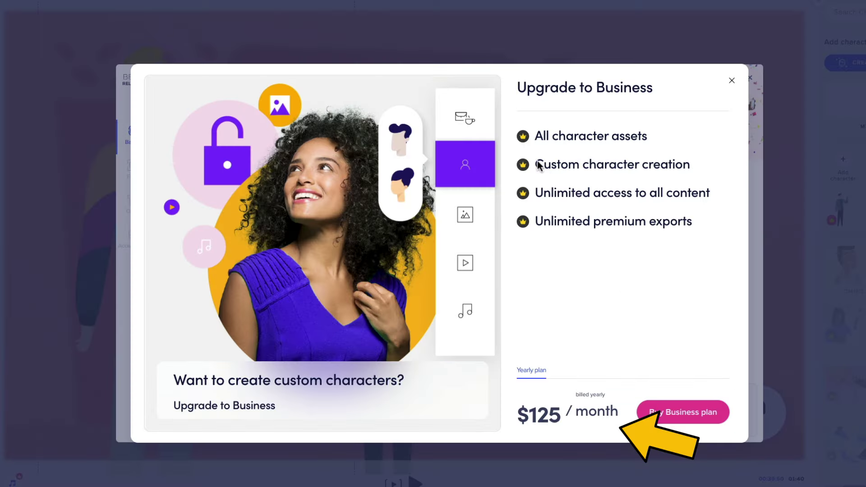